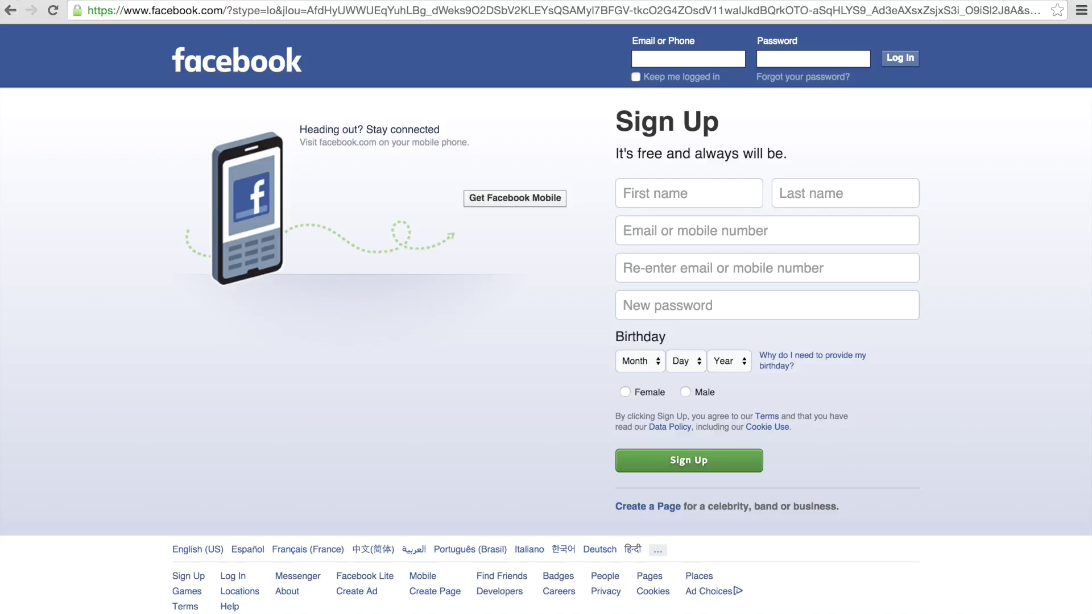
- Log in to the company's Facebook account with the suggested saved email and its password
{"action": "left_click", "coordinate": [678, 60]}
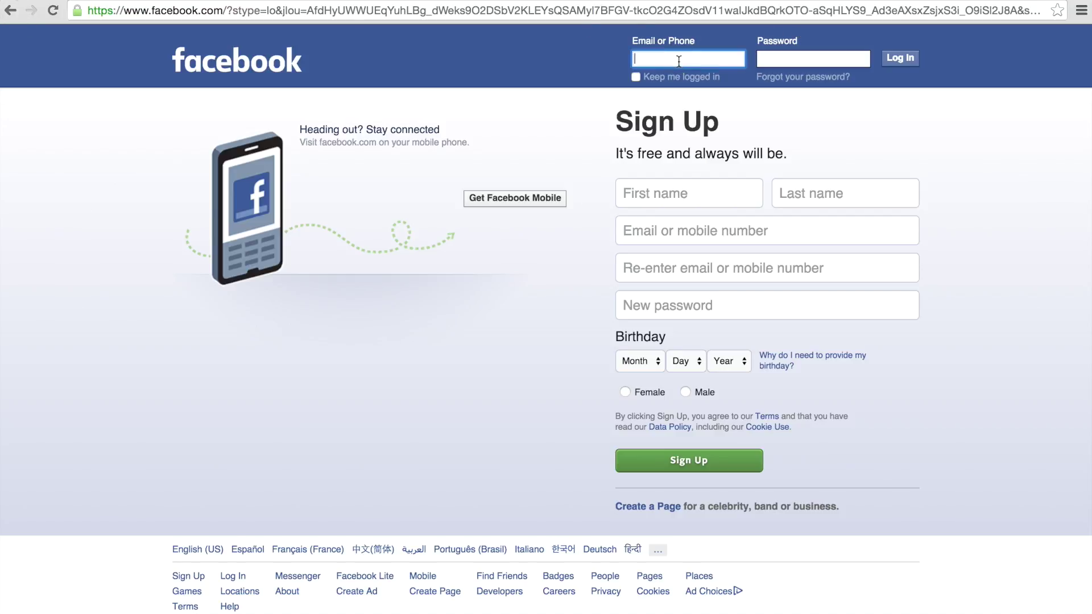
{"action": "type", "text": "jason"}
{"action": "key", "text": "Down"}
{"action": "key", "text": "Tab"}
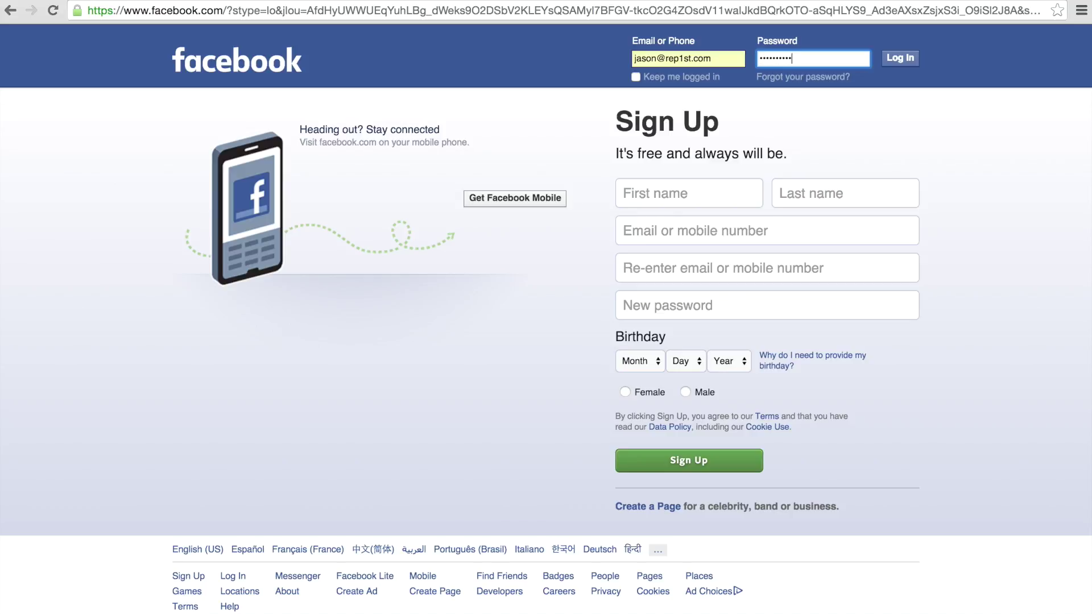
{"action": "key", "text": "Return"}
- Go to the Facebook page-creation address by adding 'page' to the URL
{"action": "left_click", "coordinate": [257, 11]}
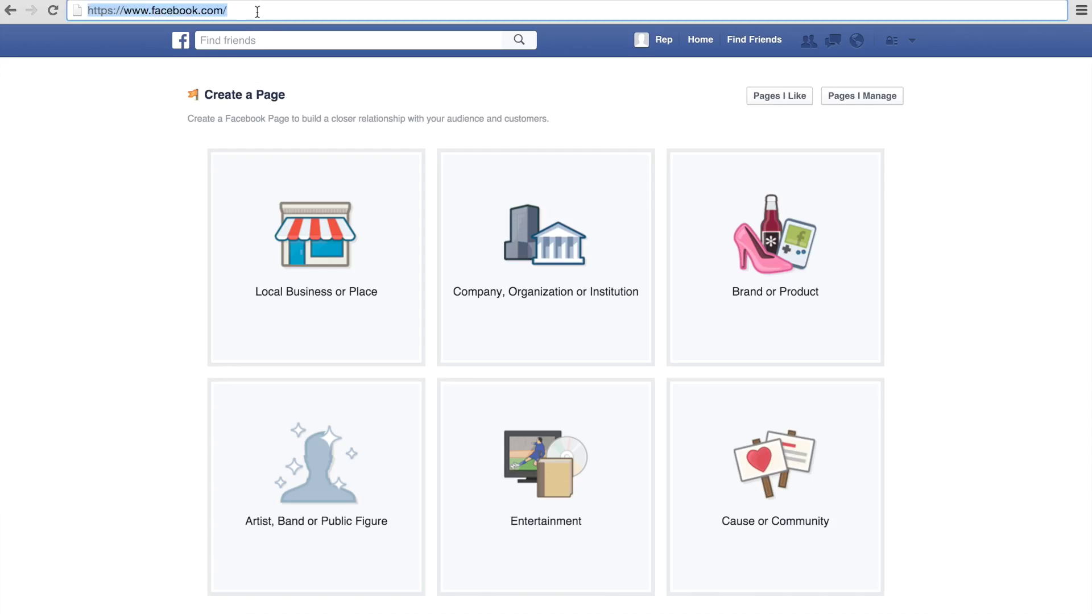
{"action": "key", "text": "Right"}
{"action": "type", "text": "page"}
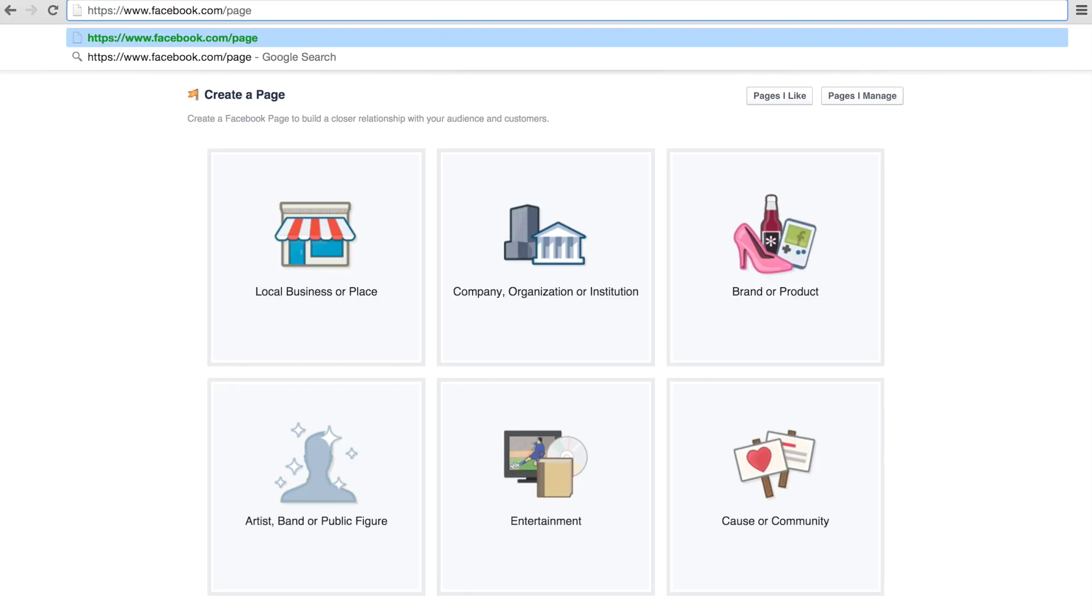
{"action": "key", "text": "Return"}
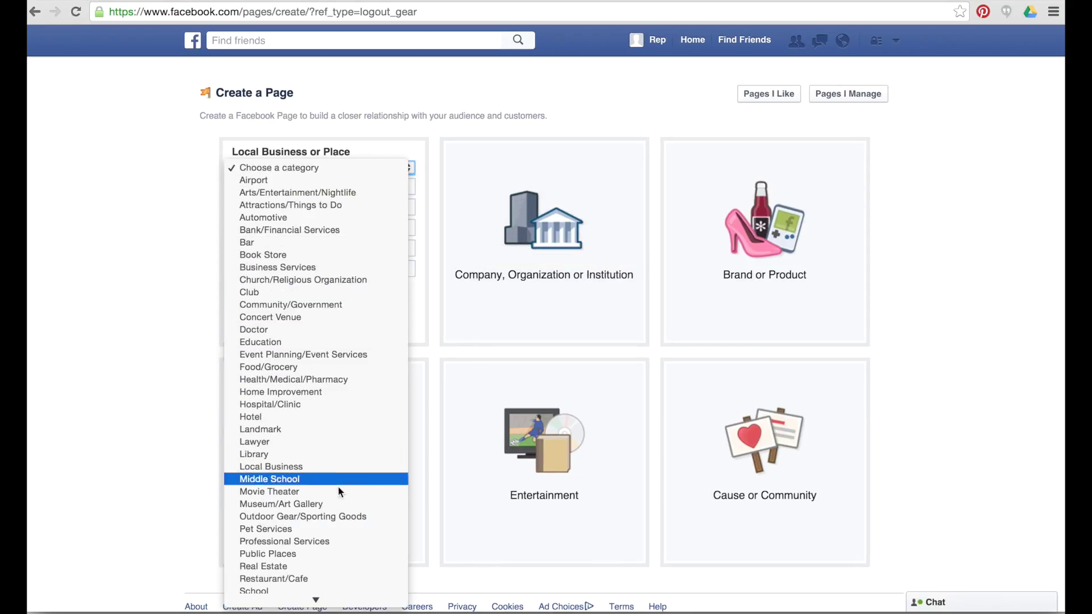
- Choose a Professional Services local business and enter the name Rep 1st, street and city
{"action": "left_click", "coordinate": [336, 531]}
{"action": "left_click", "coordinate": [333, 186]}
{"action": "type", "text": "Rep 1st"}
{"action": "key", "text": "Tab"}
{"action": "type", "text": "150"}
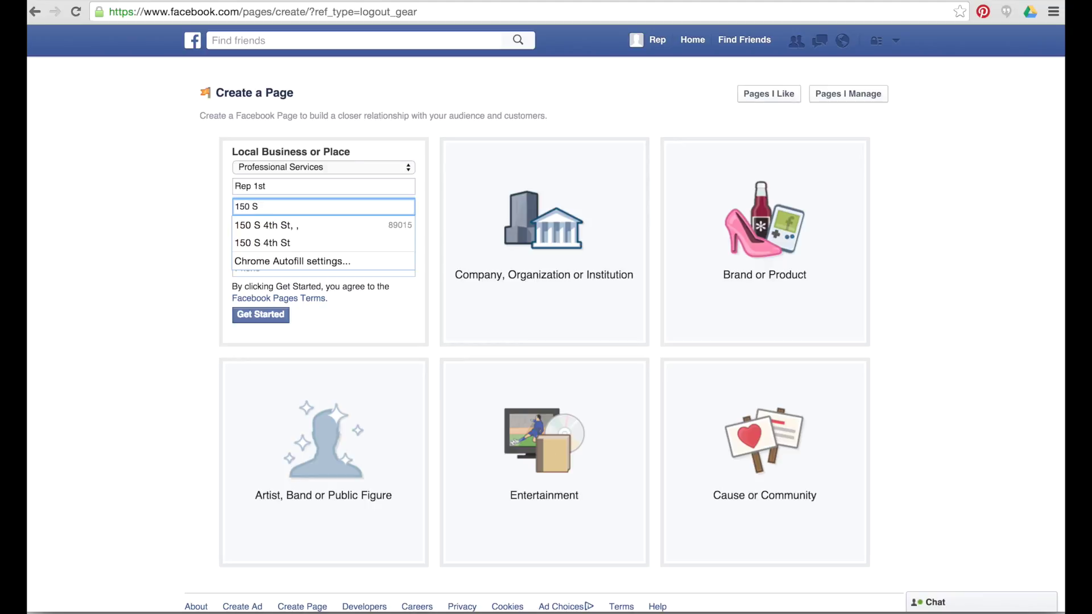
{"action": "type", "text": " S 4th St."}
{"action": "key", "text": "Tab"}
{"action": "type", "text": "Henderson"}
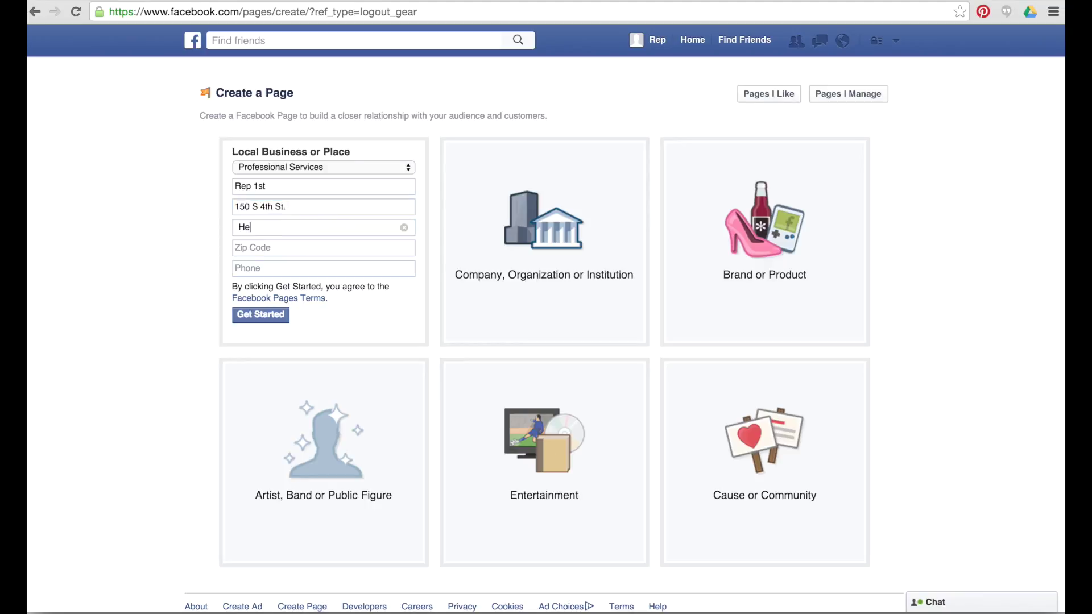
- Pick the suggested city, add the zip code and business phone, and submit the details
{"action": "left_click", "coordinate": [314, 288]}
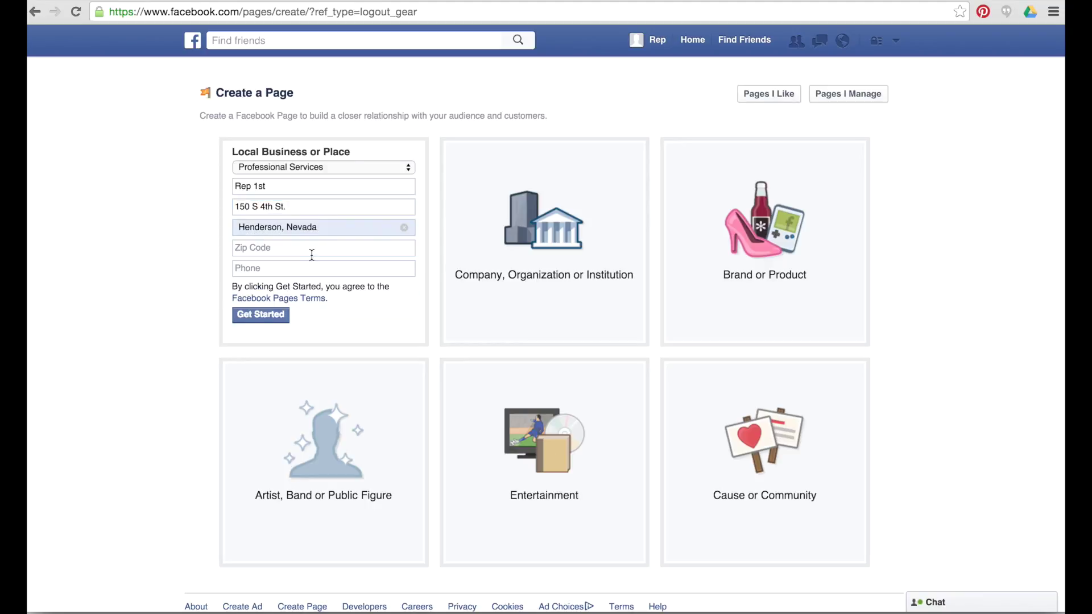
{"action": "left_click", "coordinate": [311, 252]}
{"action": "type", "text": "890"}
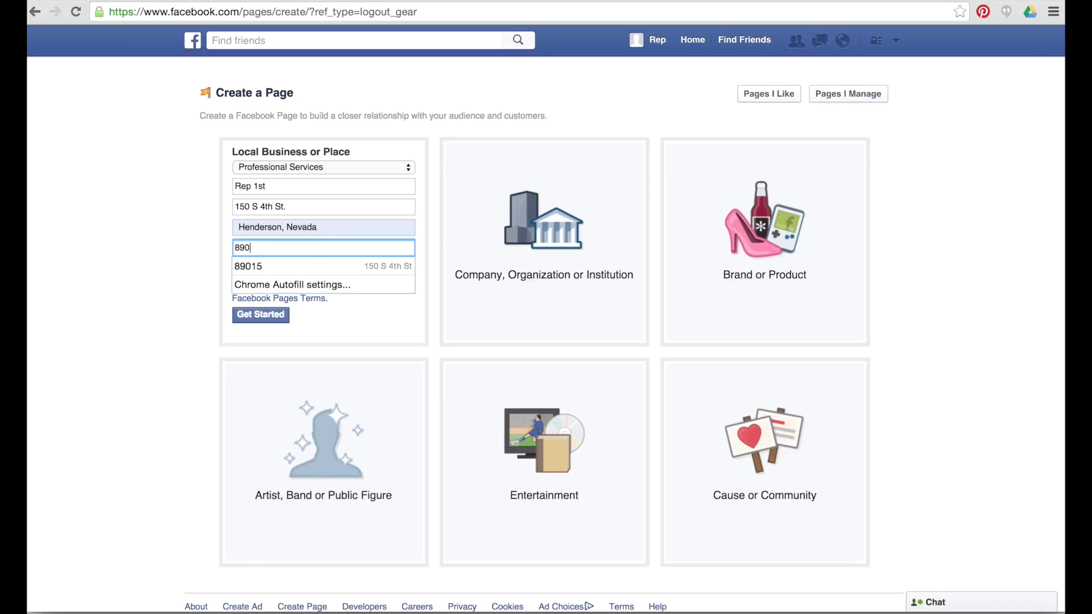
{"action": "type", "text": "15"}
{"action": "key", "text": "Tab"}
{"action": "type", "text": "88"}
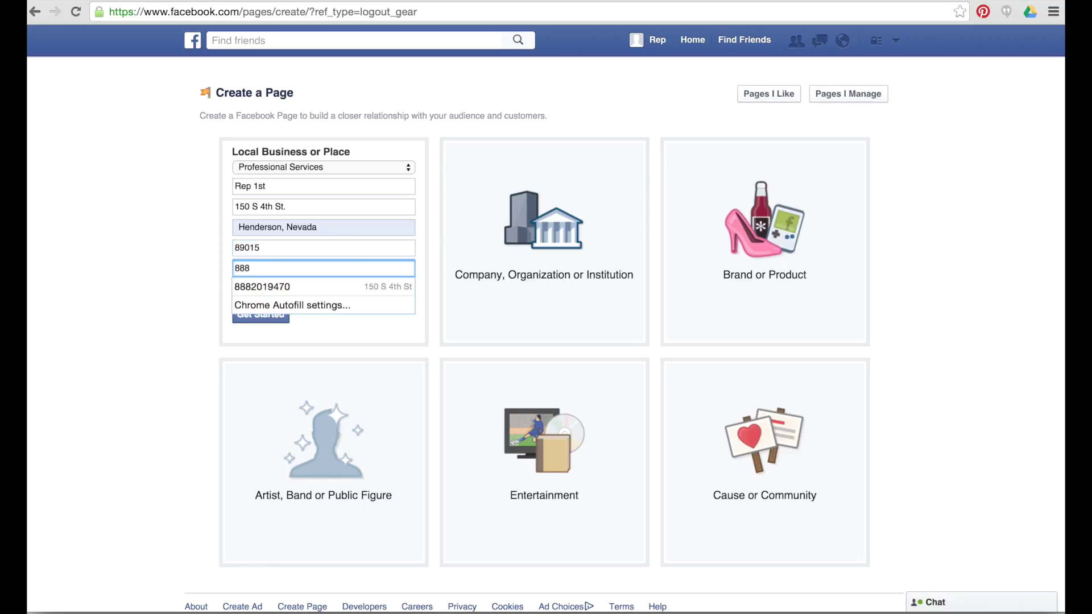
{"action": "type", "text": "8"}
{"action": "left_click", "coordinate": [262, 286]}
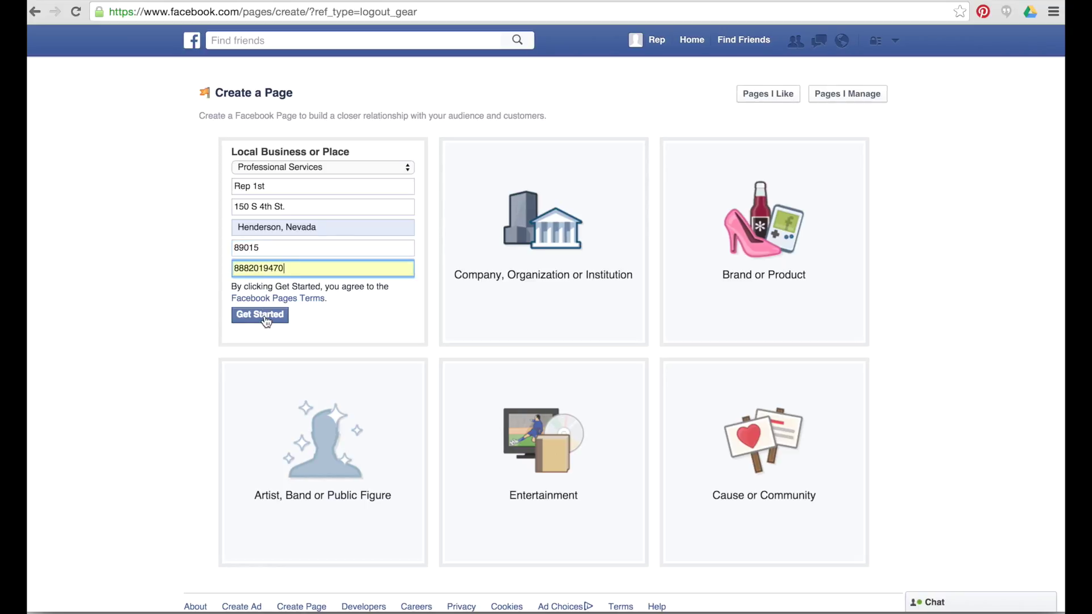
{"action": "left_click", "coordinate": [266, 317]}
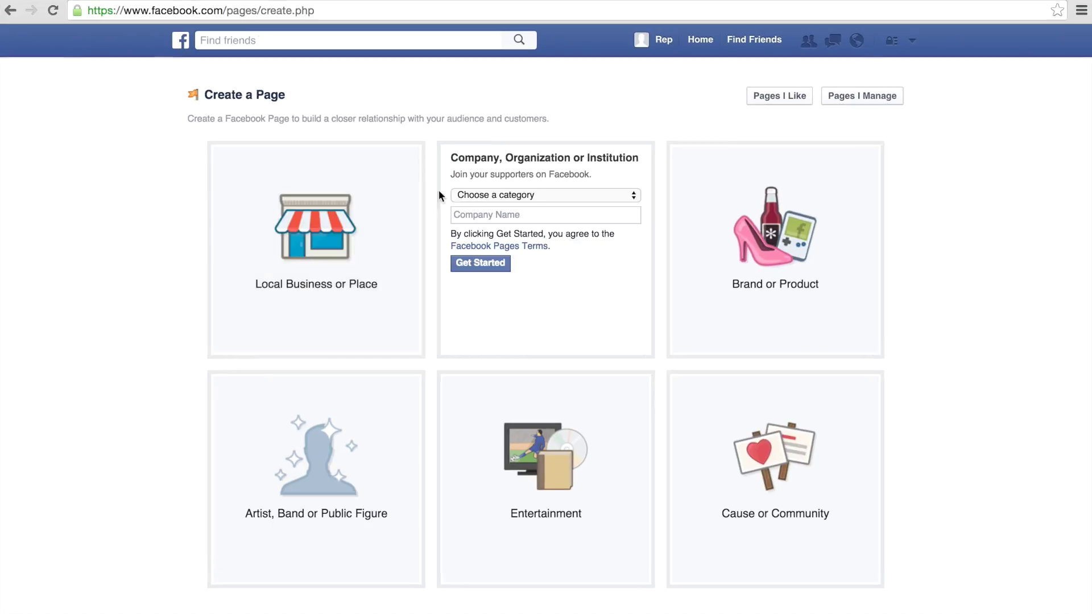
- Create a Company-category page named Rep 1st Company
{"action": "left_click", "coordinate": [482, 194]}
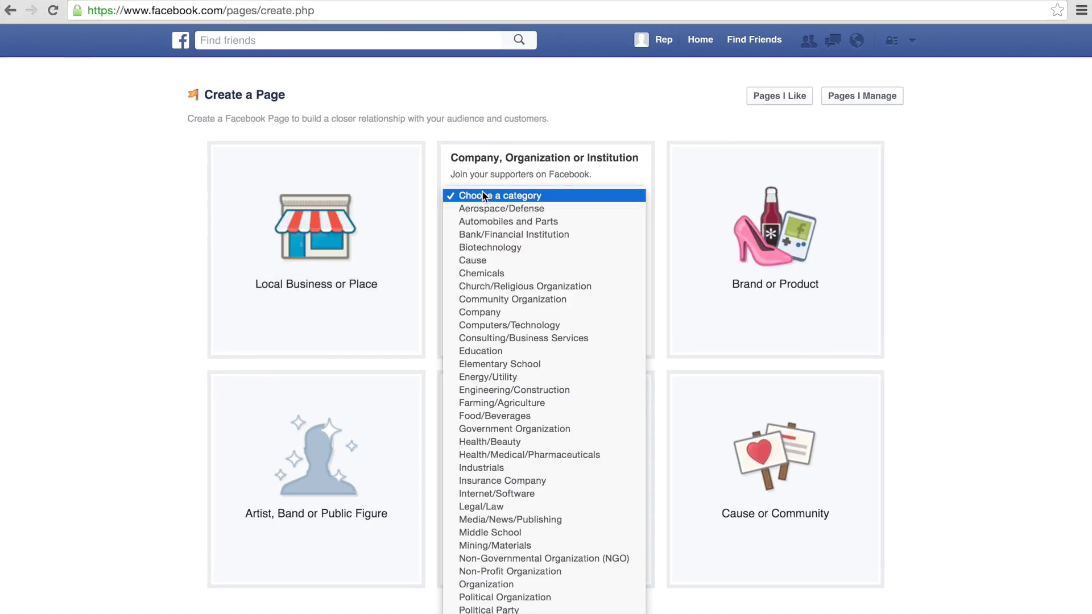
{"action": "left_click", "coordinate": [497, 312]}
{"action": "left_click", "coordinate": [494, 219]}
{"action": "type", "text": "Rep 1st Company"}
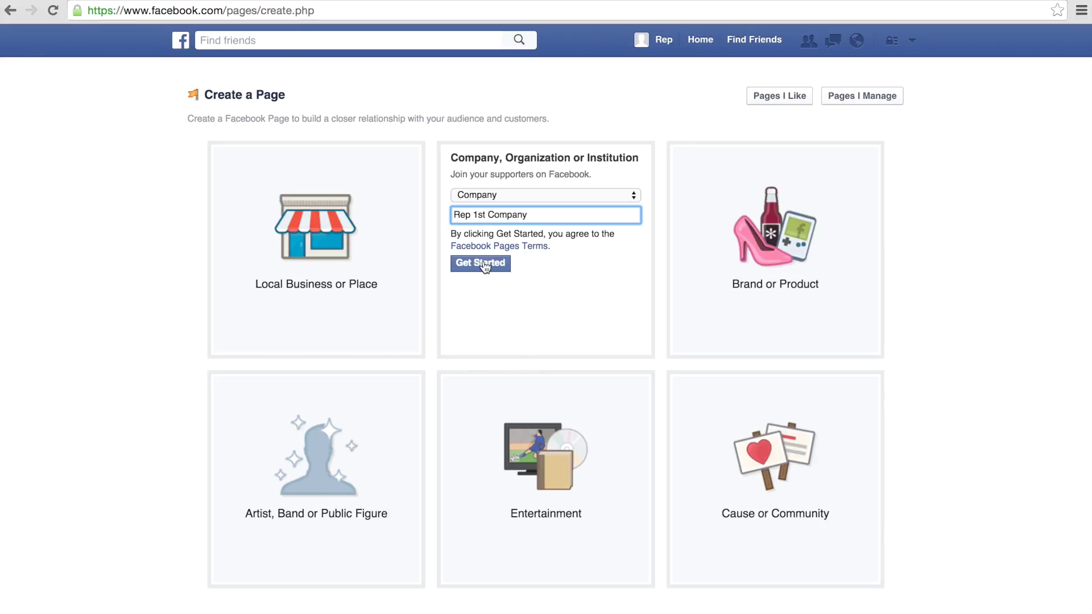
{"action": "left_click", "coordinate": [480, 263]}
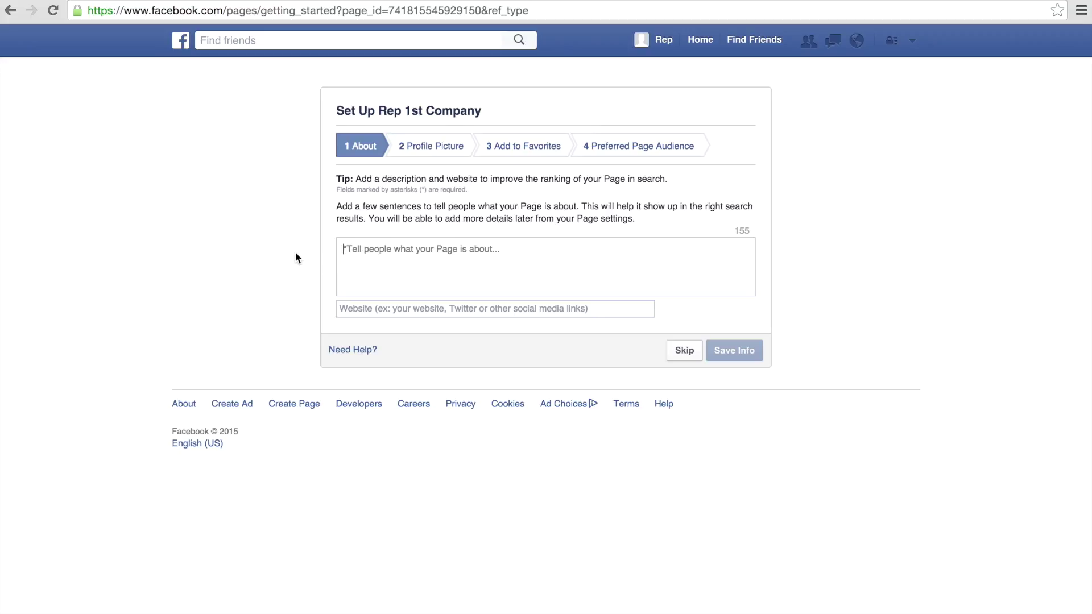
{"action": "type", "text": "Rep 1st helps bus"}
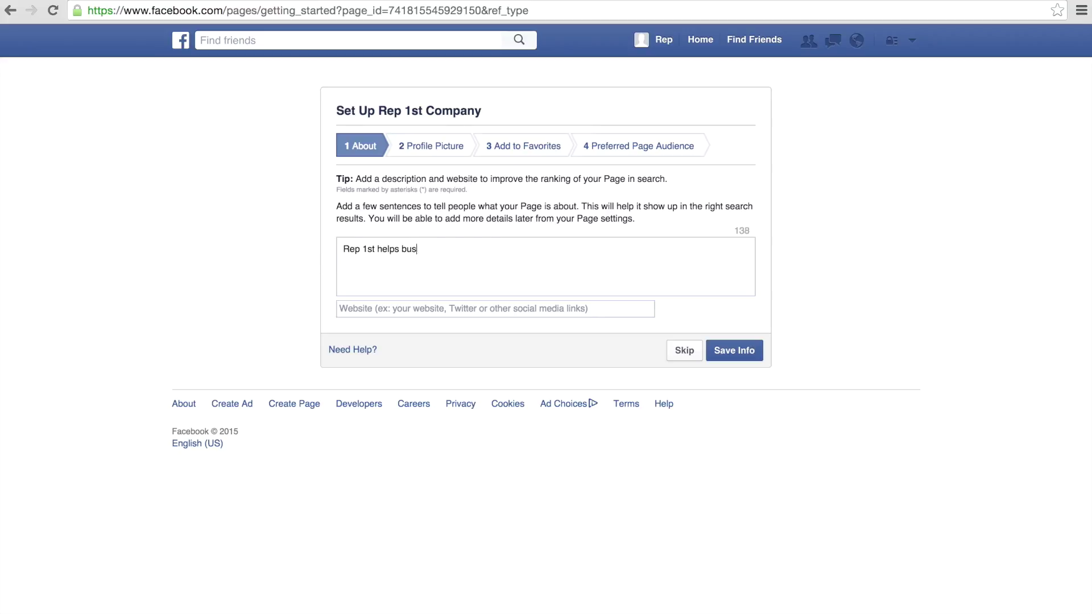
{"action": "type", "text": "iness manage and magnify their digital presence"}
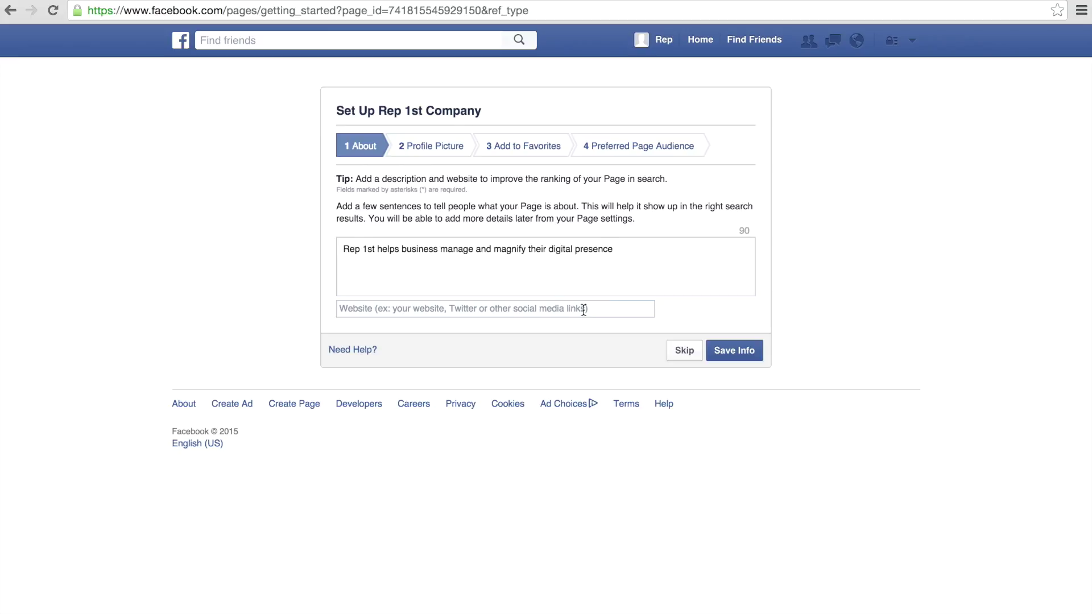
{"action": "left_click", "coordinate": [584, 310]}
{"action": "type", "text": "www.Rep1"}
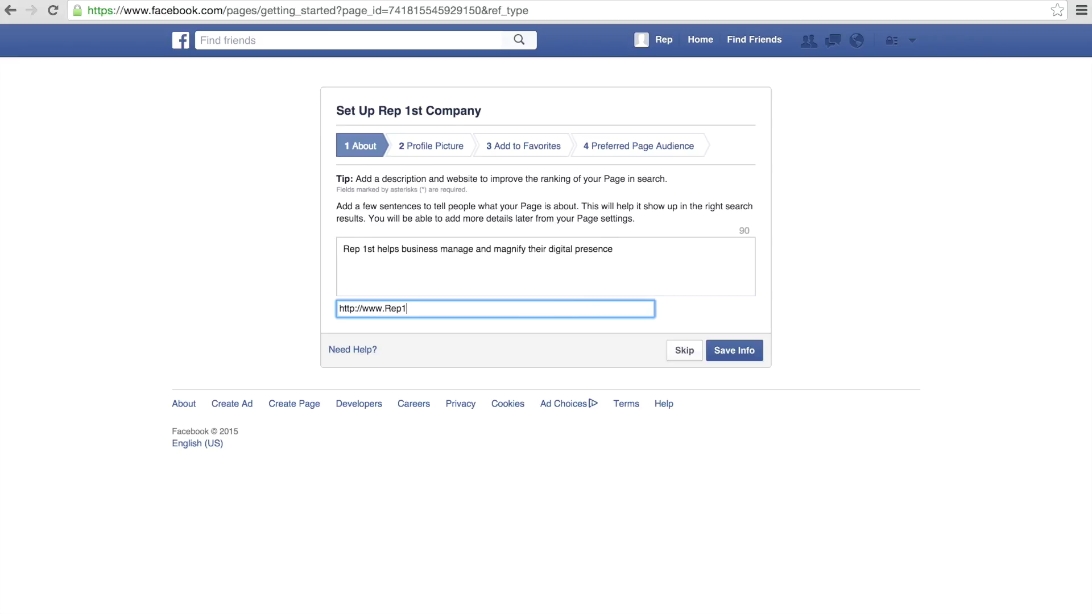
{"action": "type", "text": "st.com"}
{"action": "left_click", "coordinate": [743, 354]}
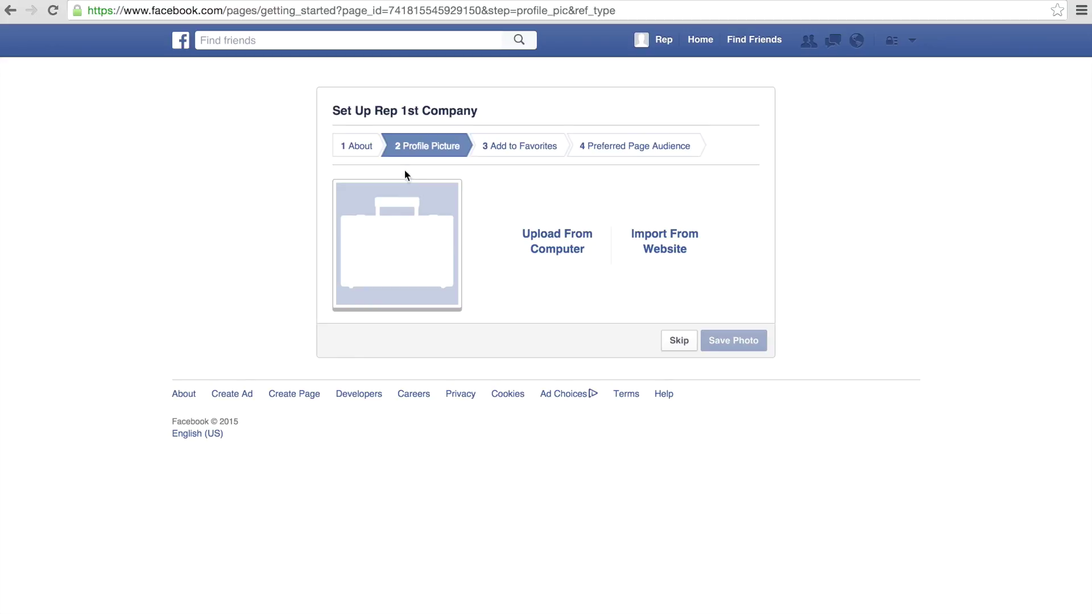
- Set 'Rep 1st Thumbnail Logo (1).png' as the profile picture and add the page to favorites
{"action": "left_click", "coordinate": [553, 245]}
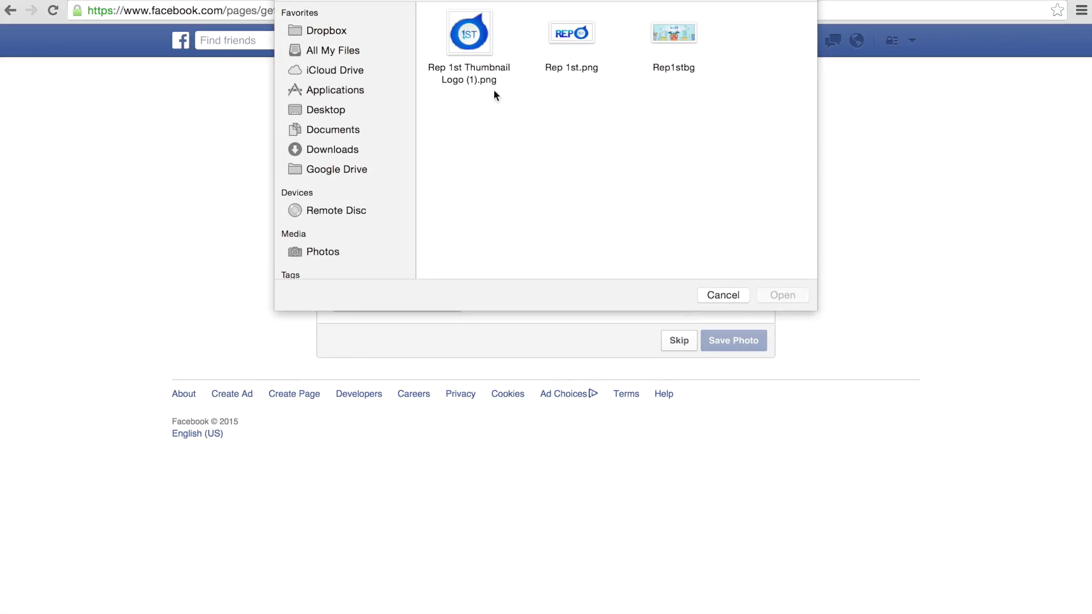
{"action": "left_click", "coordinate": [479, 43]}
{"action": "left_click", "coordinate": [772, 292]}
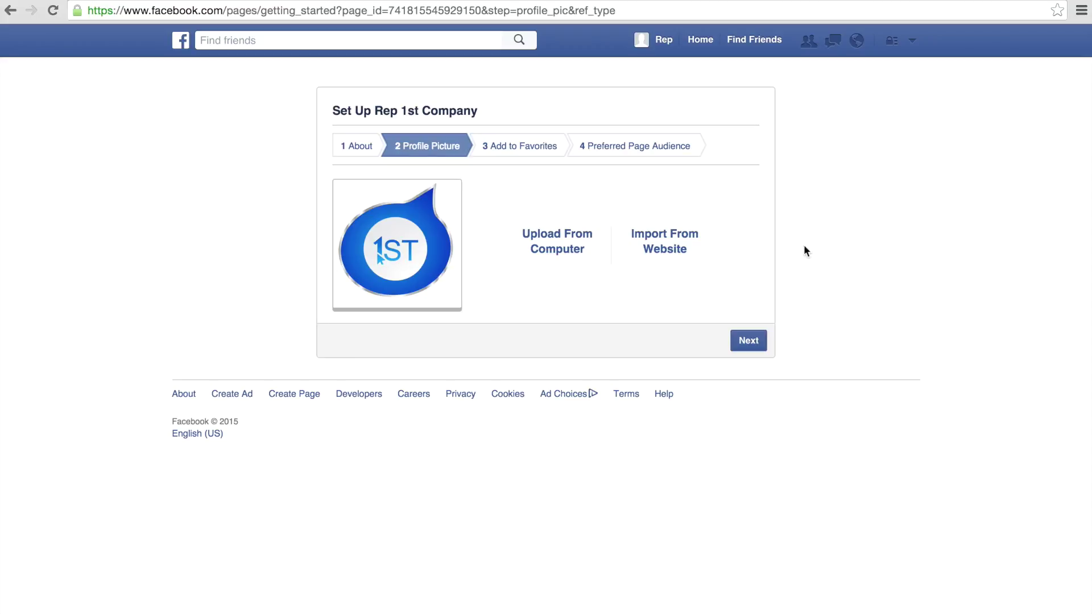
{"action": "left_click", "coordinate": [749, 340]}
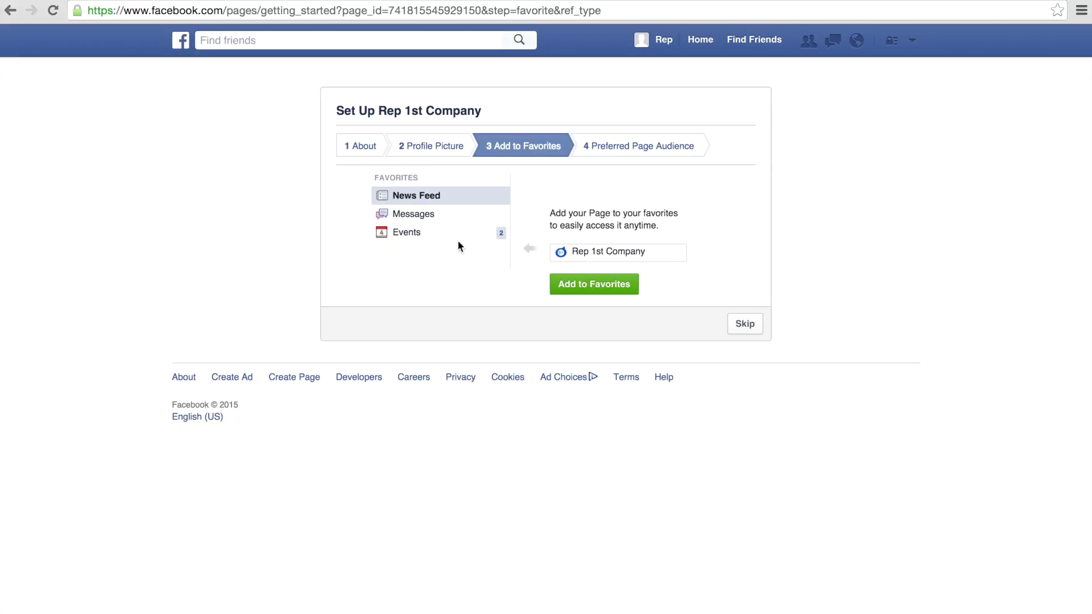
{"action": "left_click", "coordinate": [597, 291]}
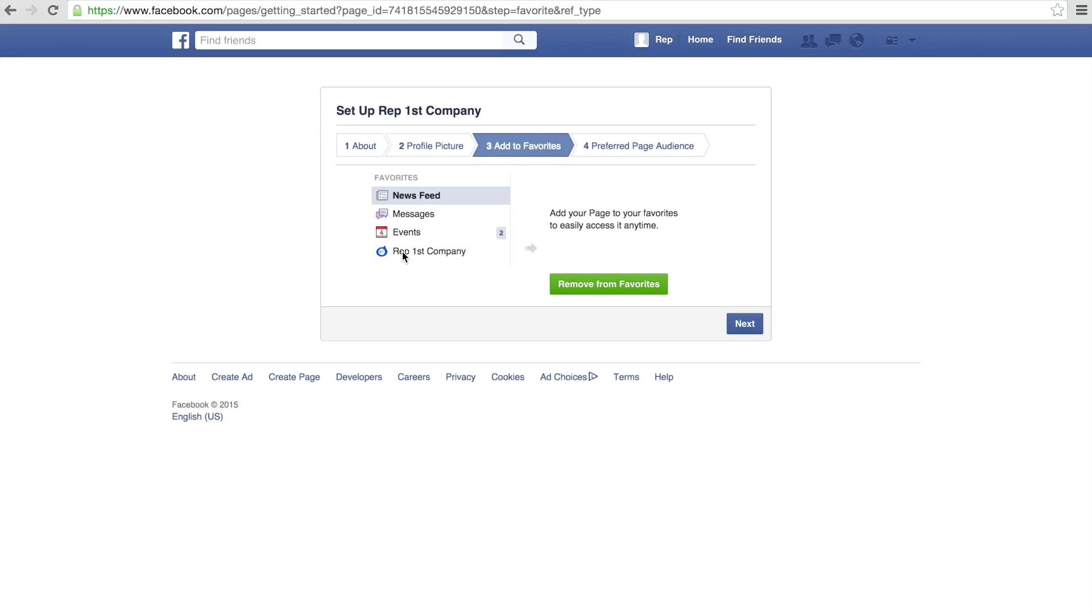
{"action": "left_click", "coordinate": [745, 324]}
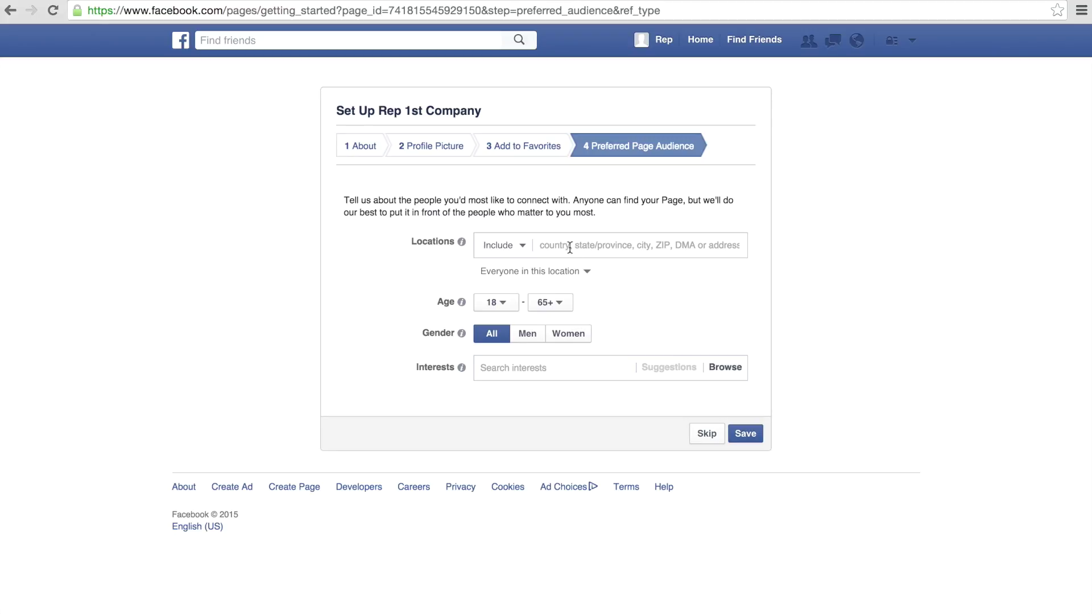
- Leave the audience location and interests unset and finish the setup wizard
{"action": "left_click", "coordinate": [619, 250]}
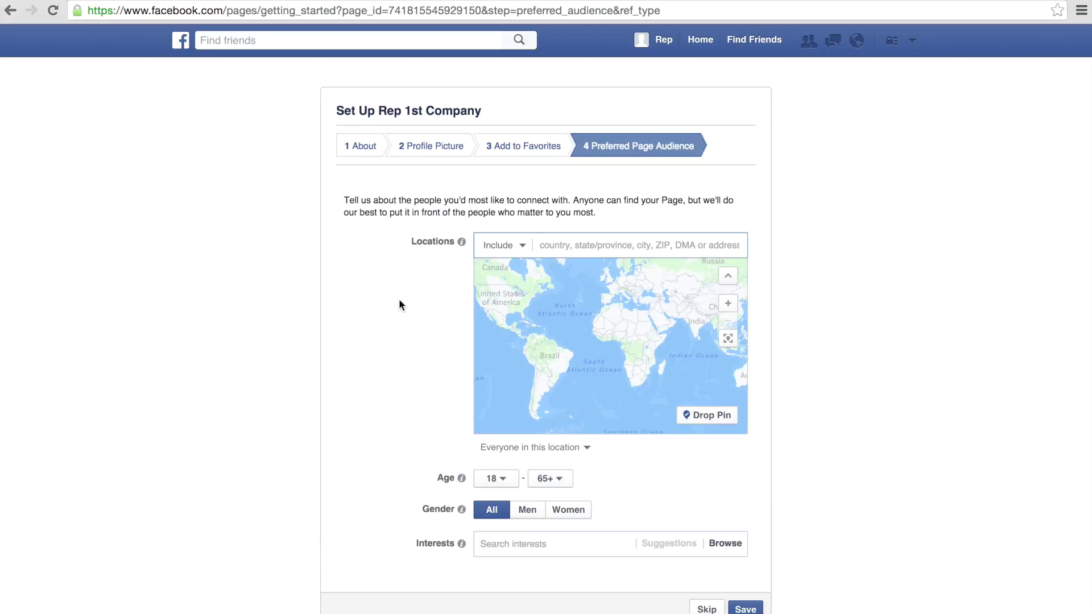
{"action": "left_click", "coordinate": [400, 306]}
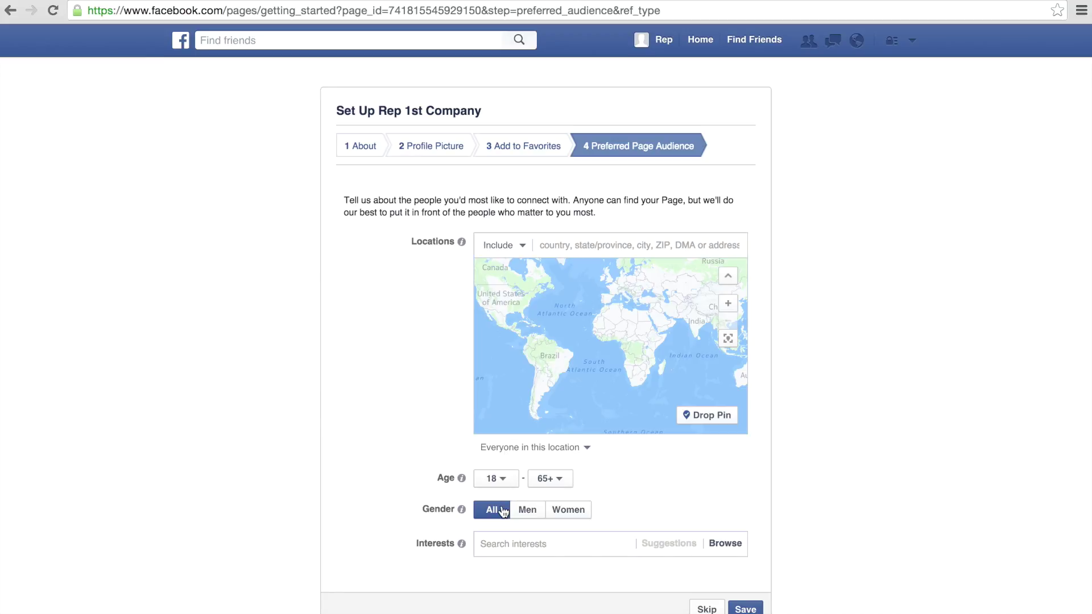
{"action": "left_click", "coordinate": [545, 544]}
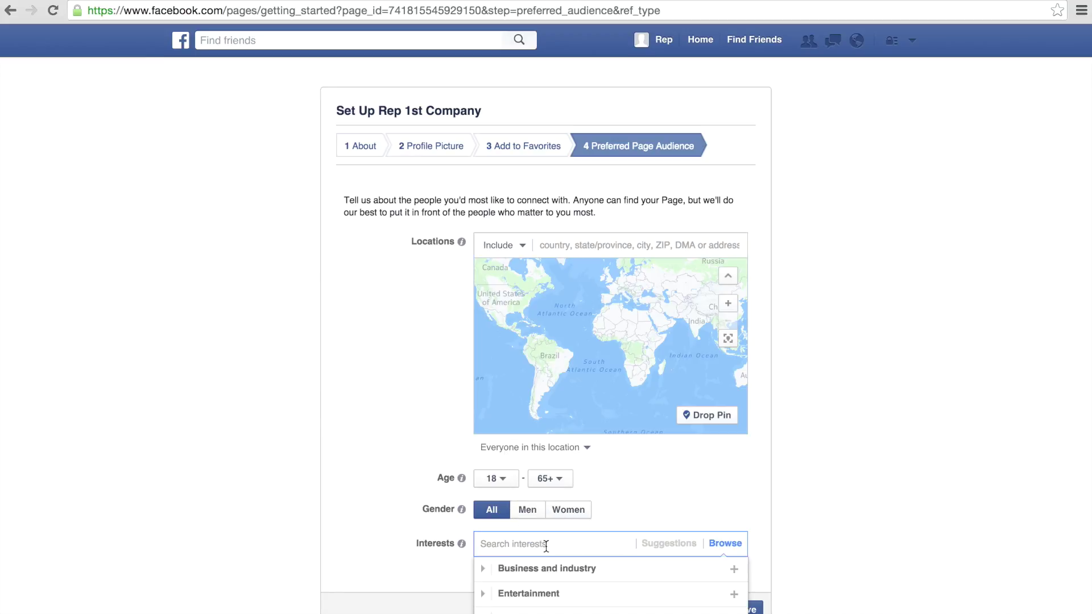
{"action": "mouse_move", "coordinate": [653, 599]}
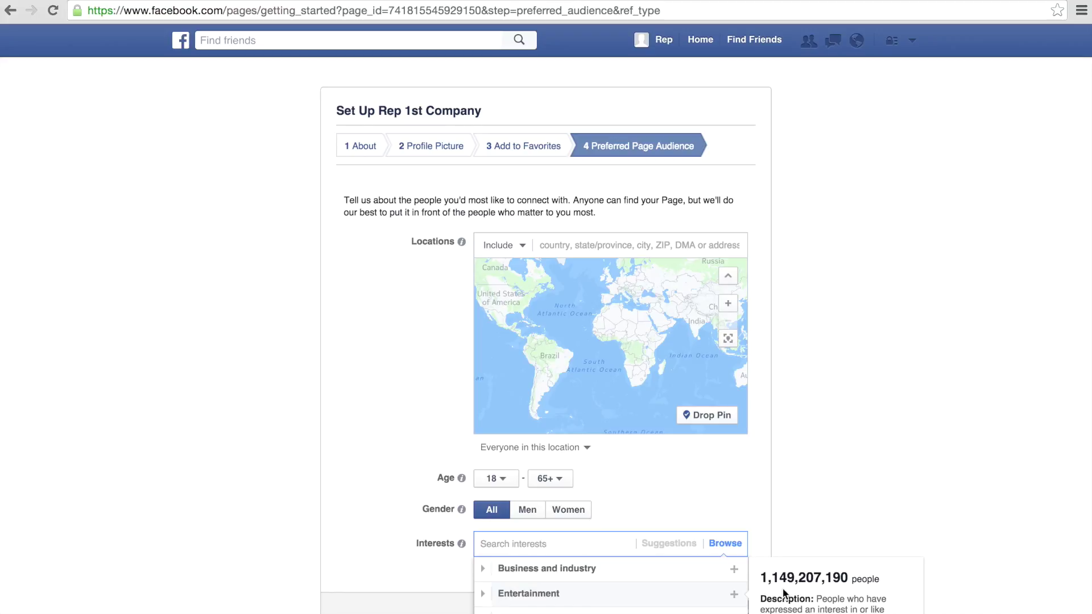
{"action": "mouse_move", "coordinate": [661, 576]}
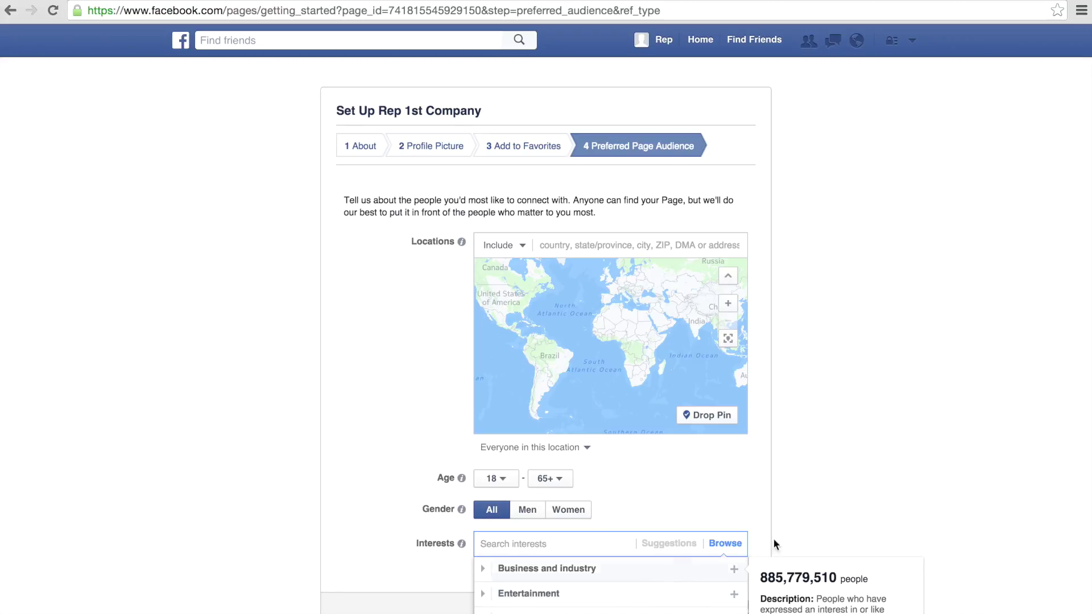
{"action": "left_click", "coordinate": [870, 507]}
{"action": "left_click", "coordinate": [741, 608]}
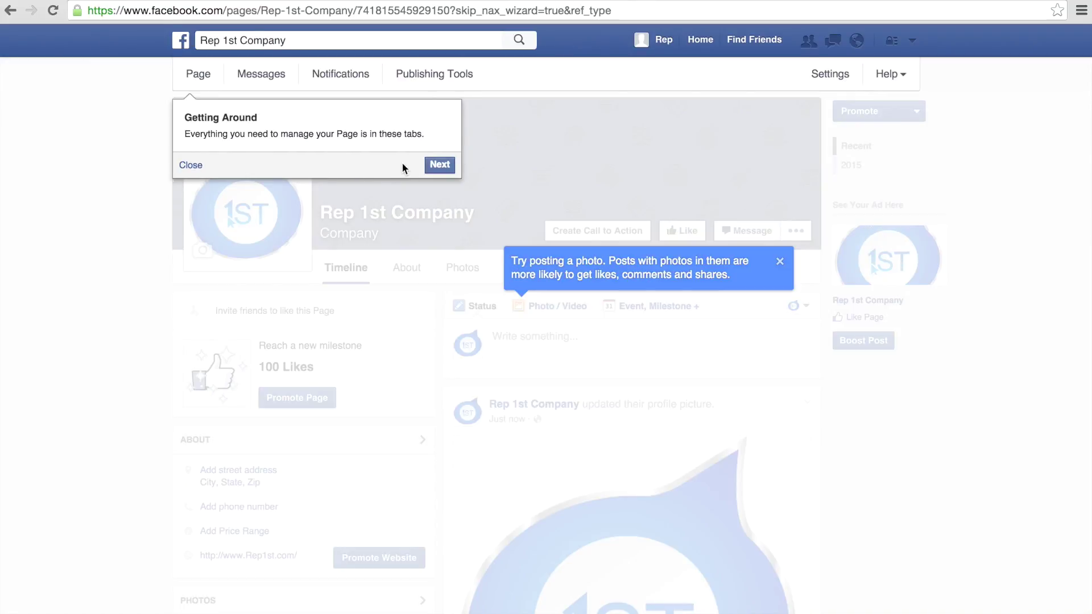
- Step through the page tour tips, liking Rep 1st Company along the way
{"action": "left_click", "coordinate": [443, 167]}
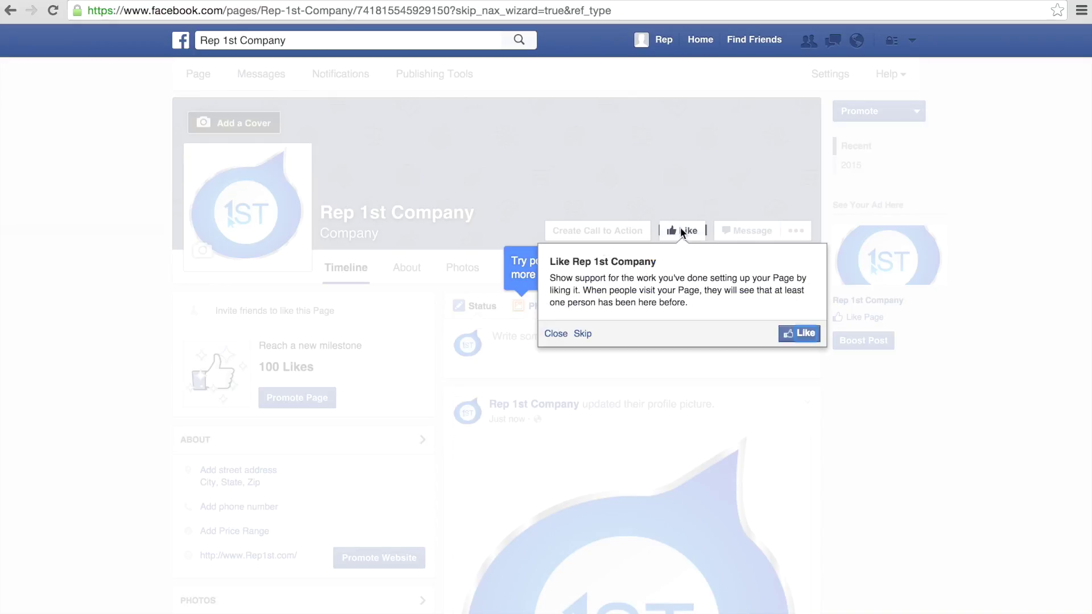
{"action": "left_click", "coordinate": [798, 334]}
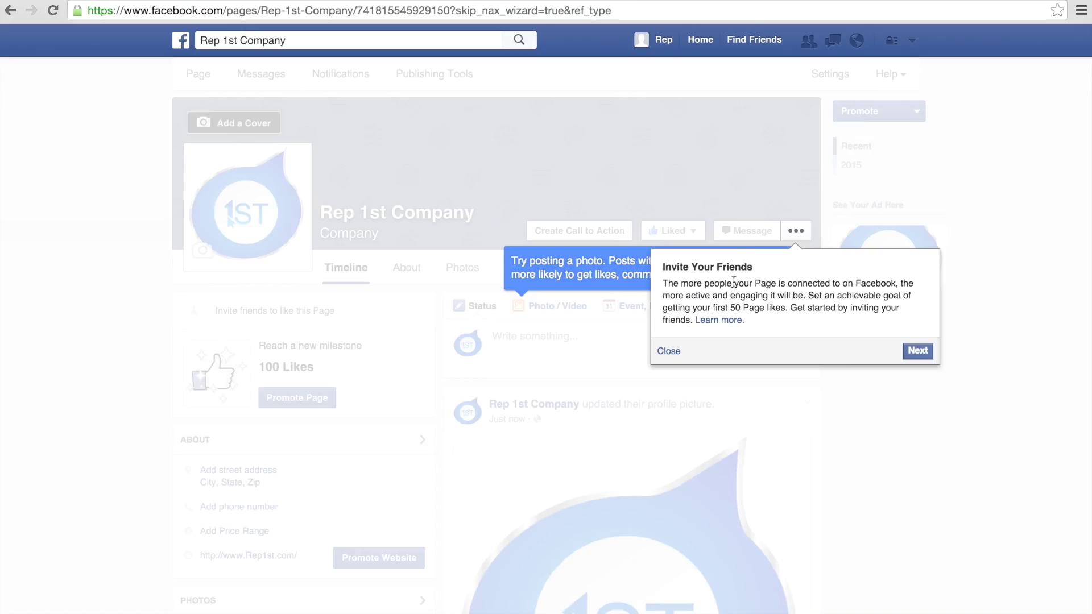
{"action": "left_click", "coordinate": [917, 350]}
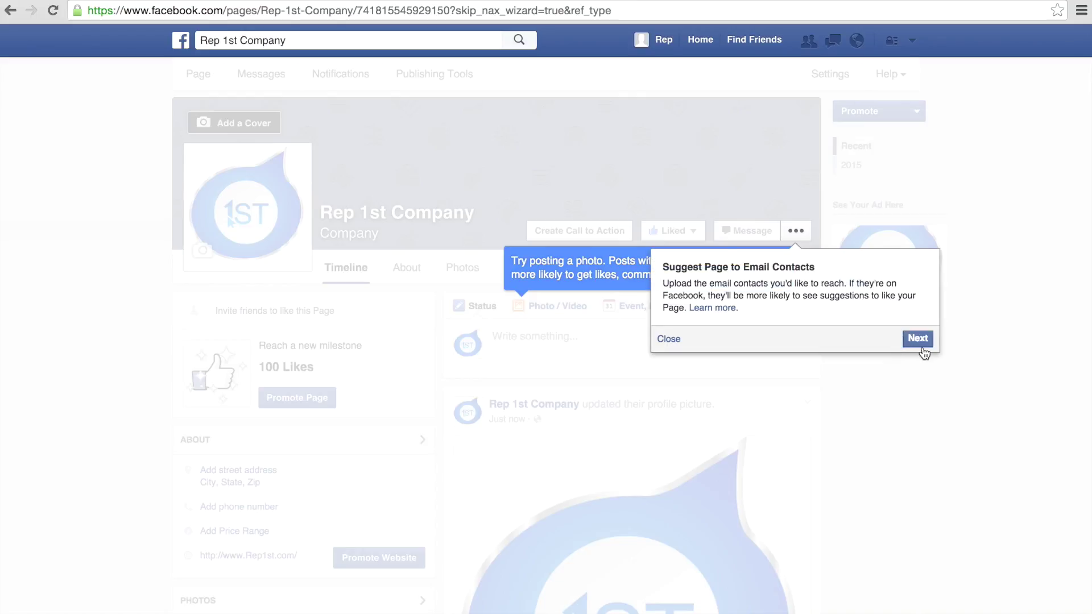
{"action": "left_click", "coordinate": [918, 350]}
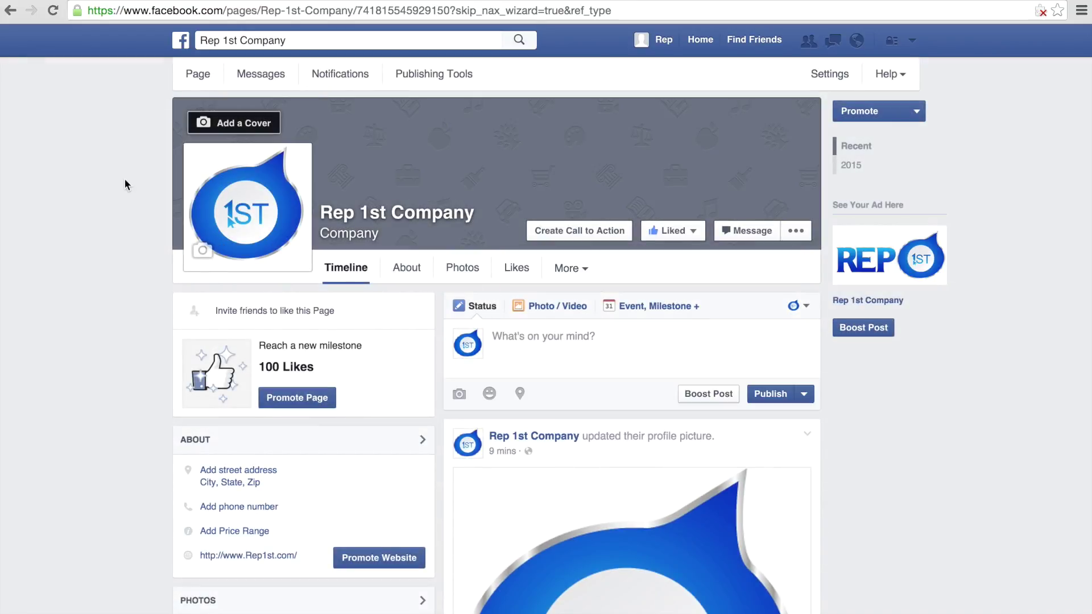
- Upload Rep1stbg as the cover photo, shift it slightly lower and save, then view About
{"action": "left_click", "coordinate": [226, 123]}
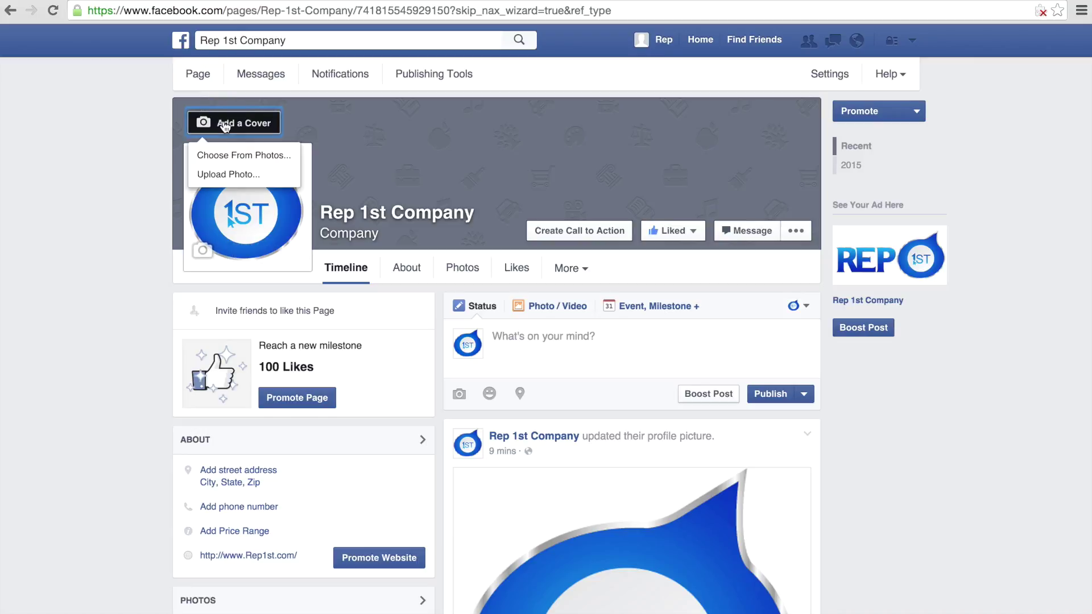
{"action": "left_click", "coordinate": [217, 177]}
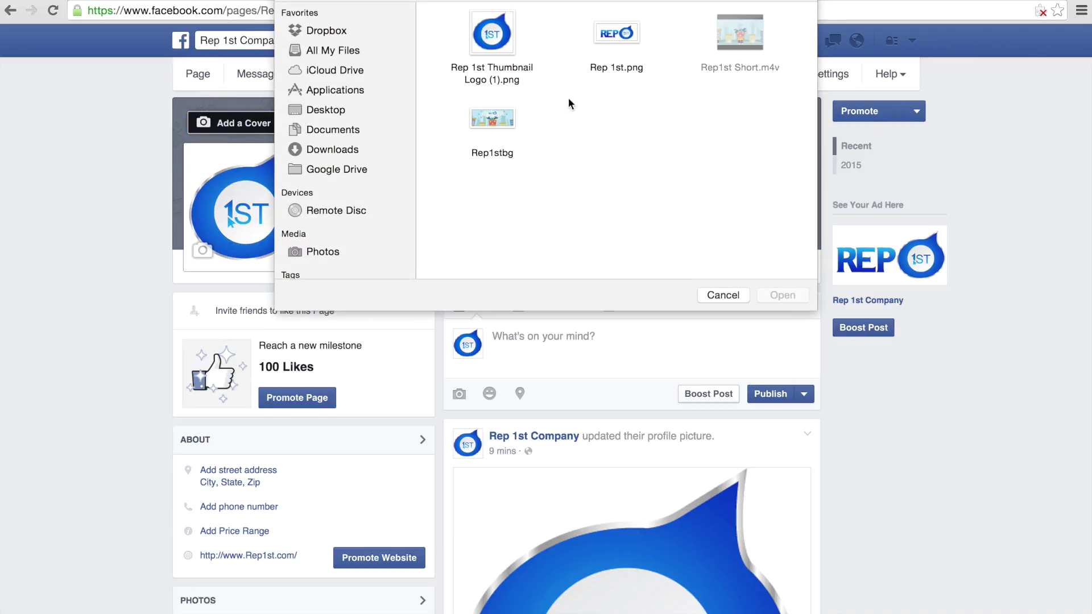
{"action": "left_click", "coordinate": [490, 119]}
{"action": "left_click", "coordinate": [781, 293]}
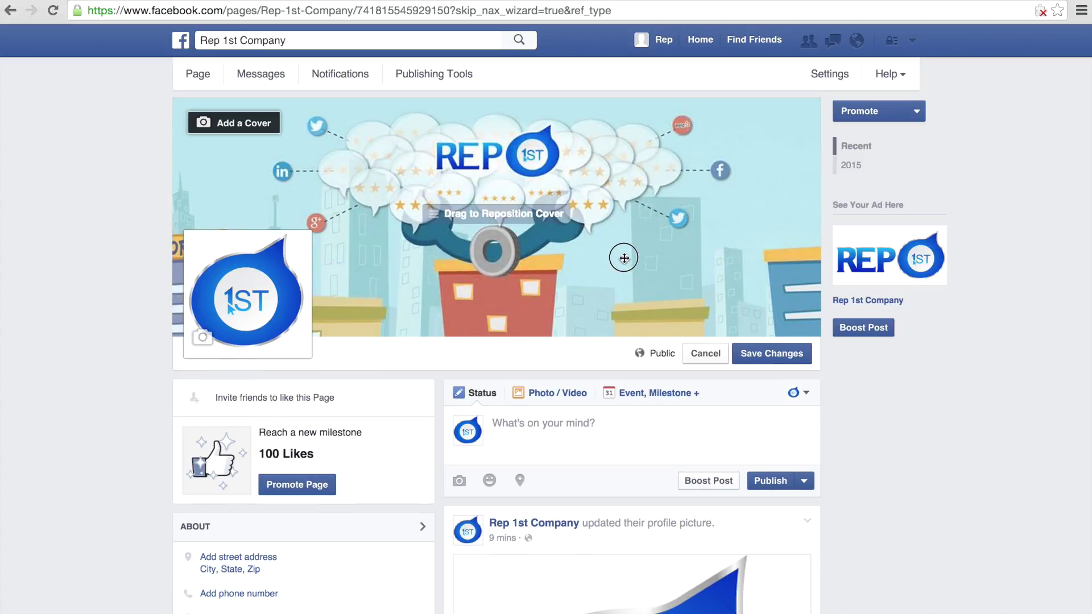
{"action": "left_click_drag", "start_coordinate": [624, 183], "coordinate": [626, 249]}
{"action": "left_click", "coordinate": [794, 353]}
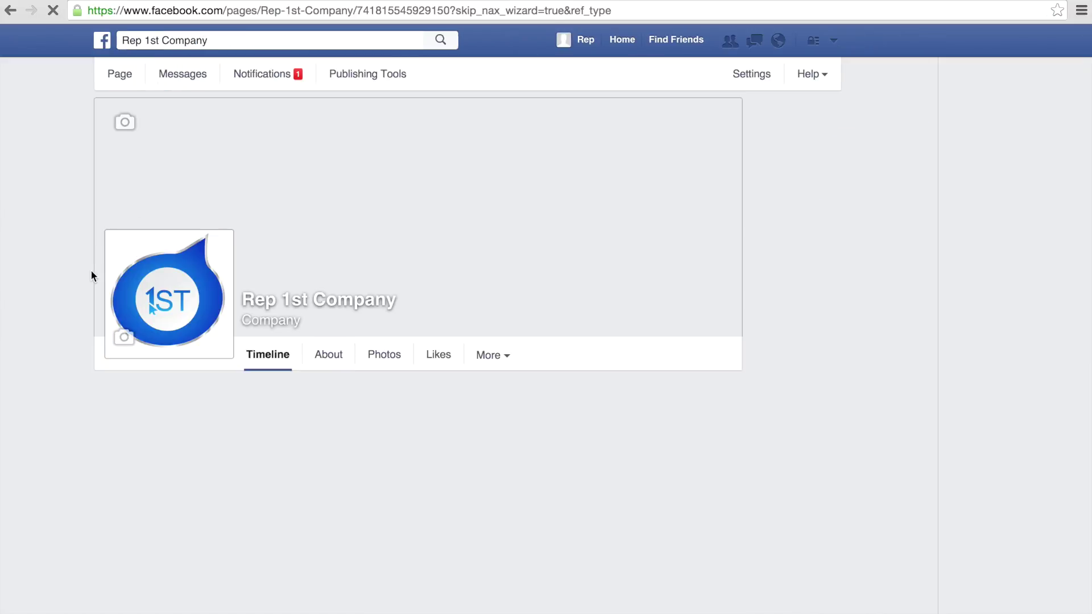
{"action": "scroll", "coordinate": [63, 270], "scroll_direction": "down", "scroll_amount": 3}
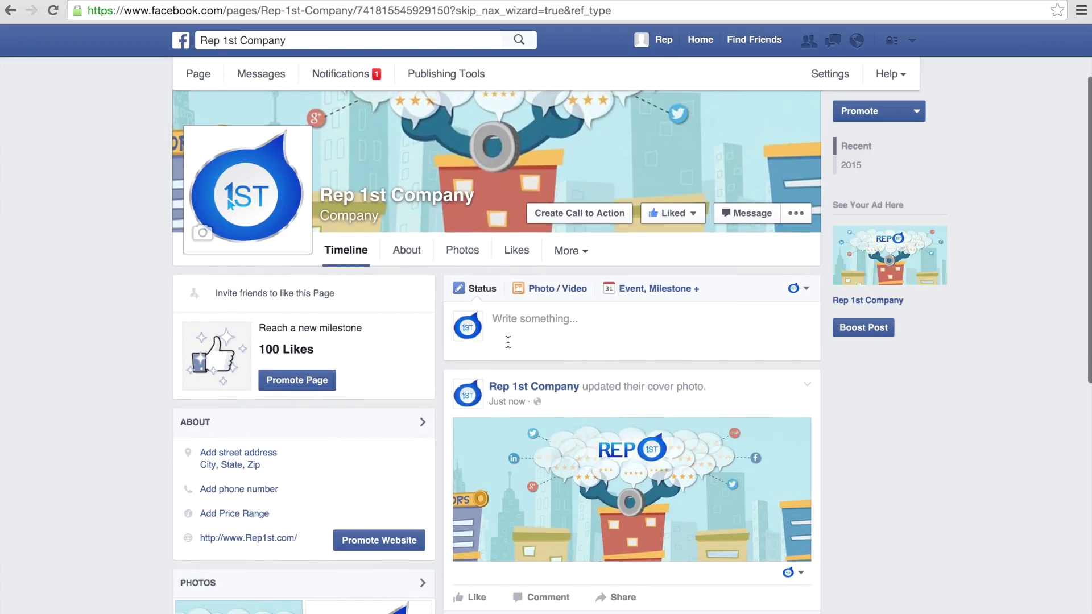
{"action": "left_click", "coordinate": [407, 252]}
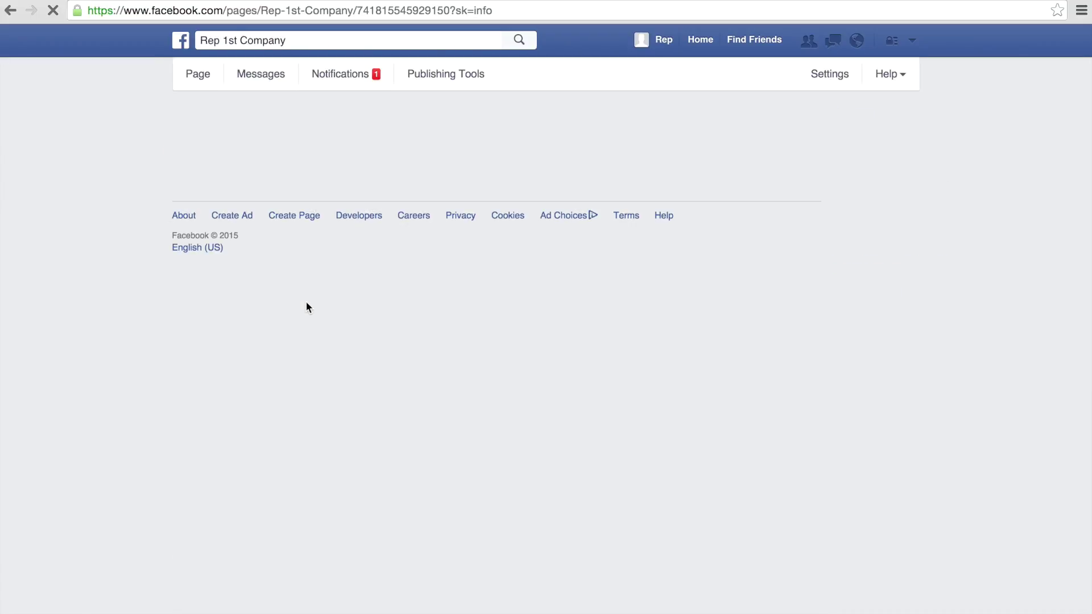
{"action": "scroll", "coordinate": [434, 379], "scroll_direction": "down", "scroll_amount": 5}
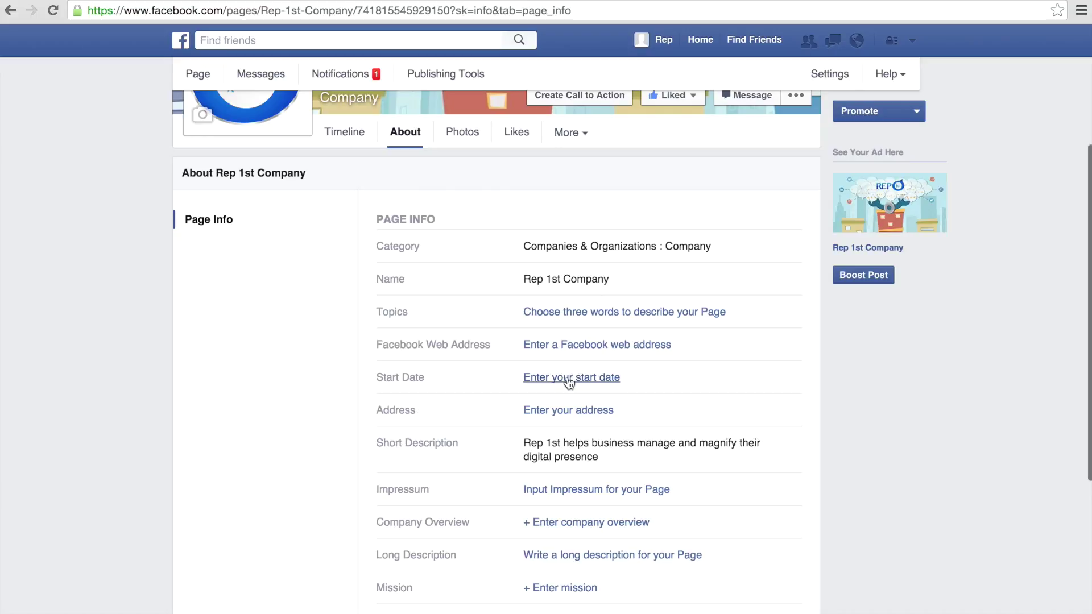
{"action": "scroll", "coordinate": [578, 414], "scroll_direction": "down", "scroll_amount": 1}
{"action": "scroll", "coordinate": [577, 413], "scroll_direction": "down", "scroll_amount": 5}
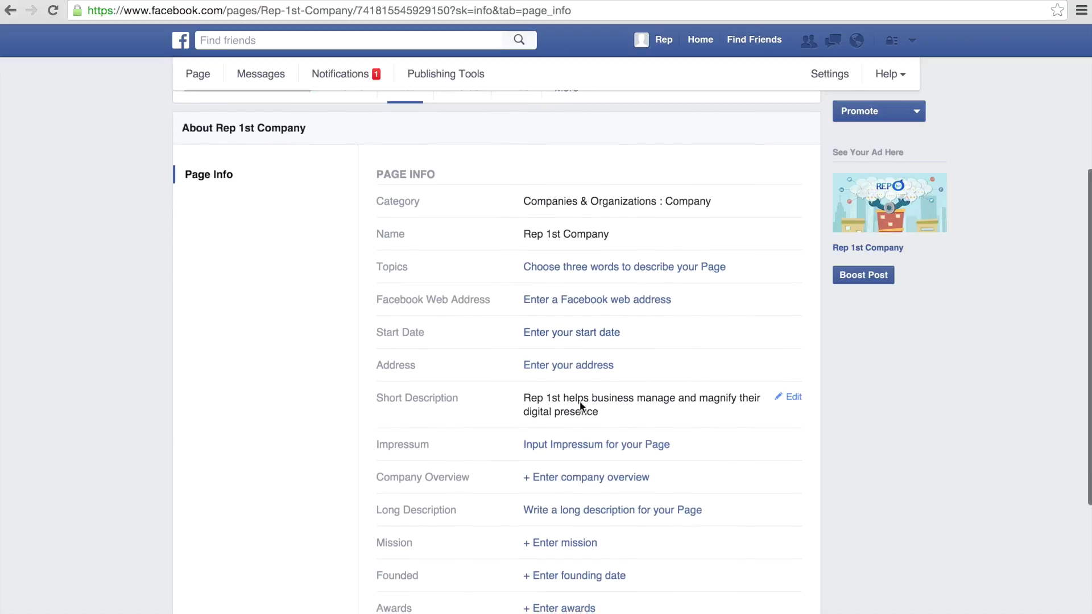
{"action": "scroll", "coordinate": [587, 383], "scroll_direction": "down", "scroll_amount": 6}
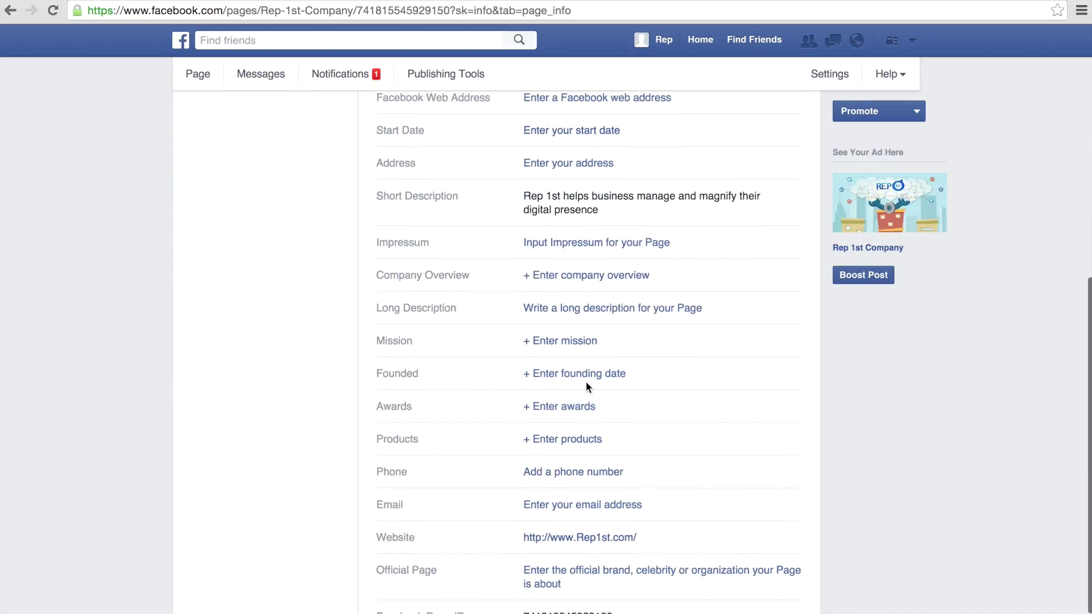
{"action": "scroll", "coordinate": [590, 465], "scroll_direction": "up", "scroll_amount": 13}
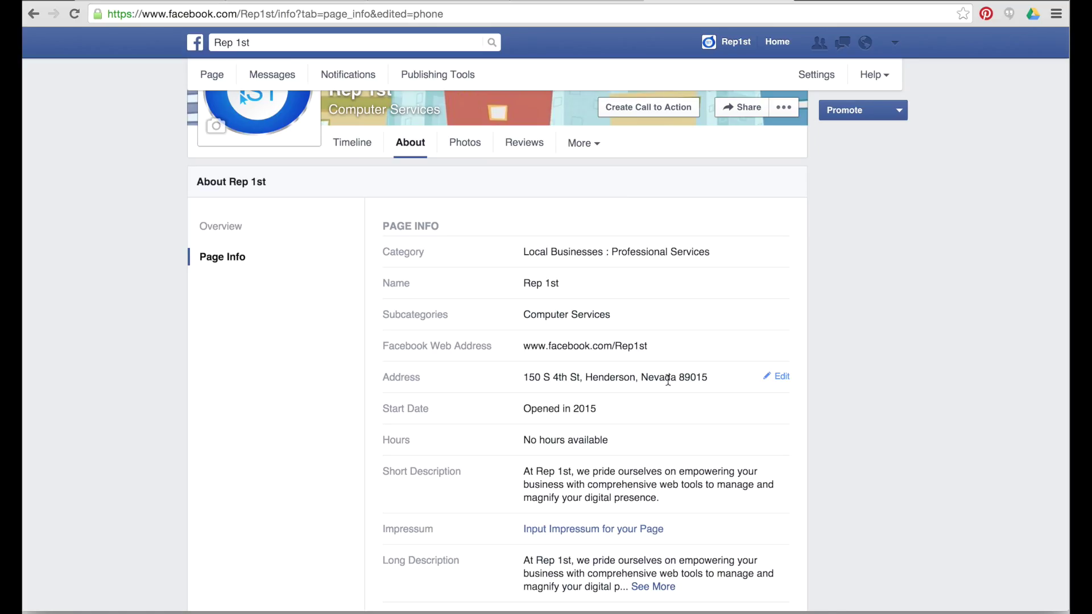
{"action": "left_click", "coordinate": [778, 378]}
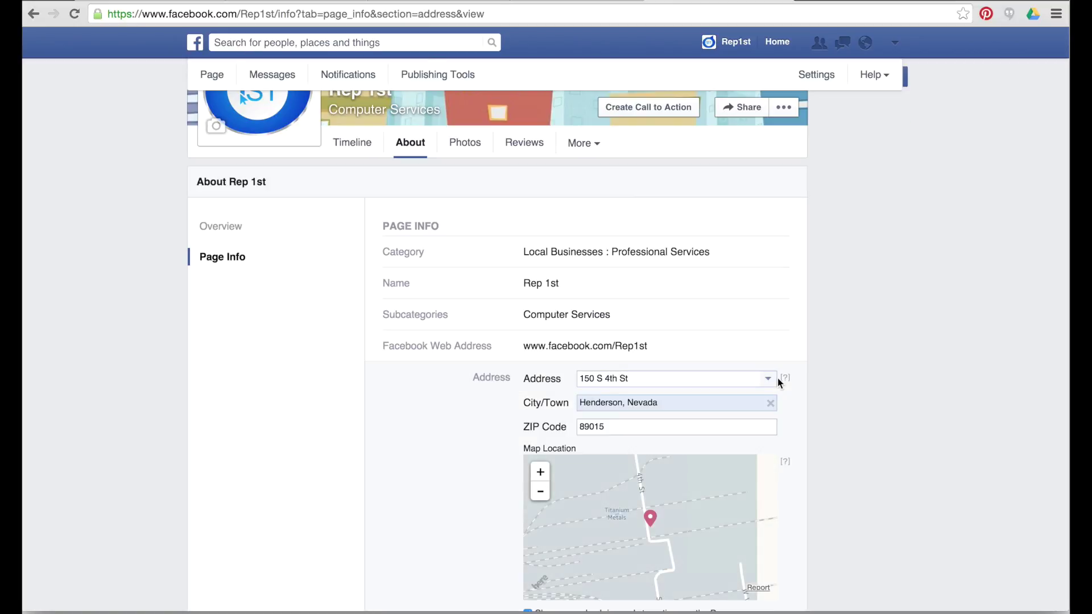
{"action": "scroll", "coordinate": [826, 397], "scroll_direction": "down", "scroll_amount": 7}
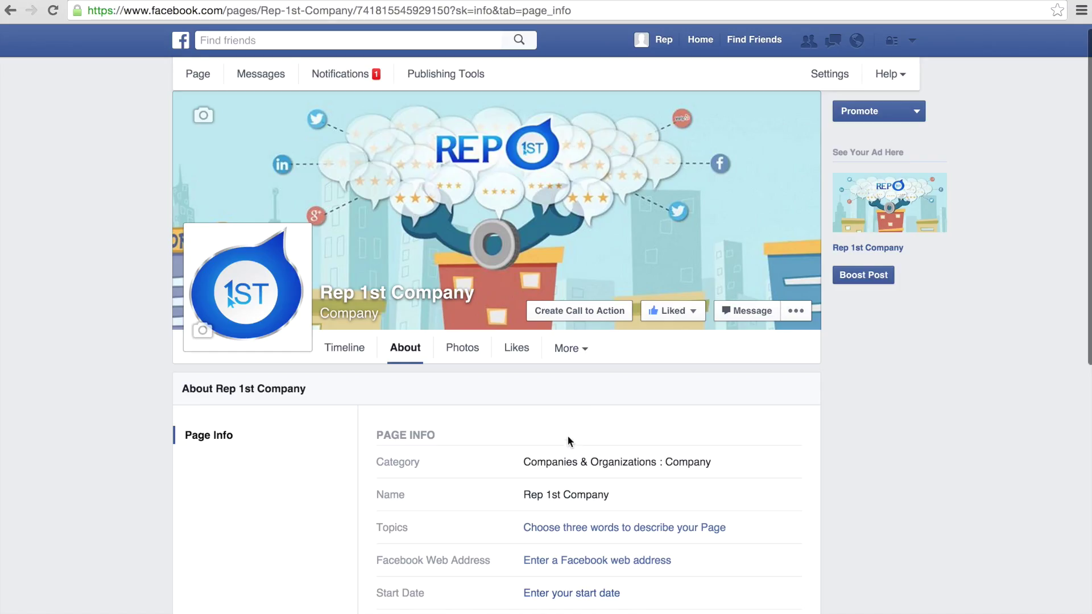
- Publish the status 'This is where to post' on the timeline, then start a photo/video post
{"action": "left_click", "coordinate": [338, 358]}
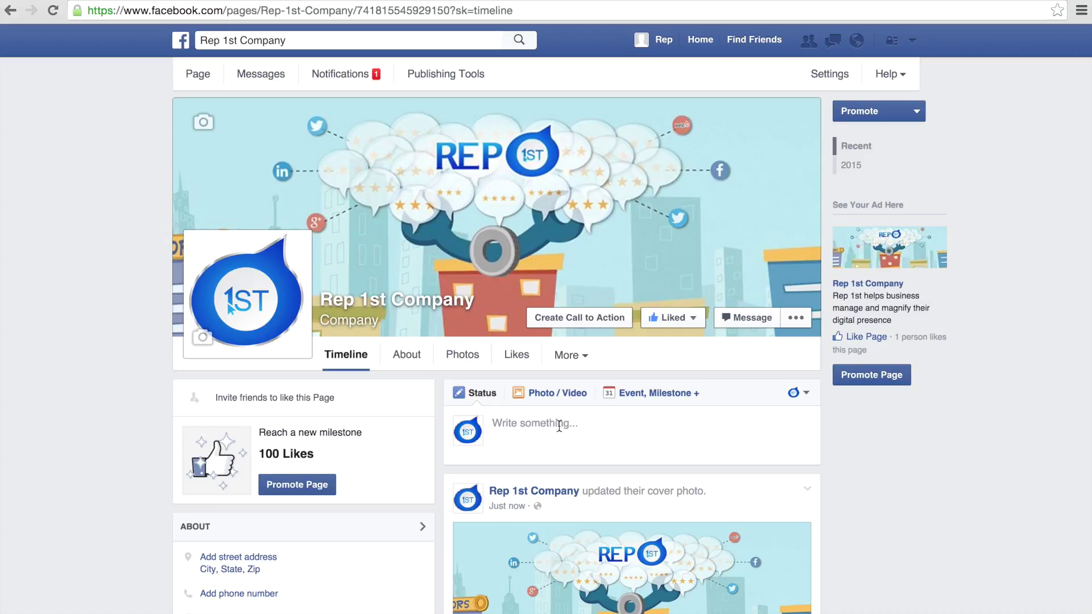
{"action": "left_click", "coordinate": [546, 424]}
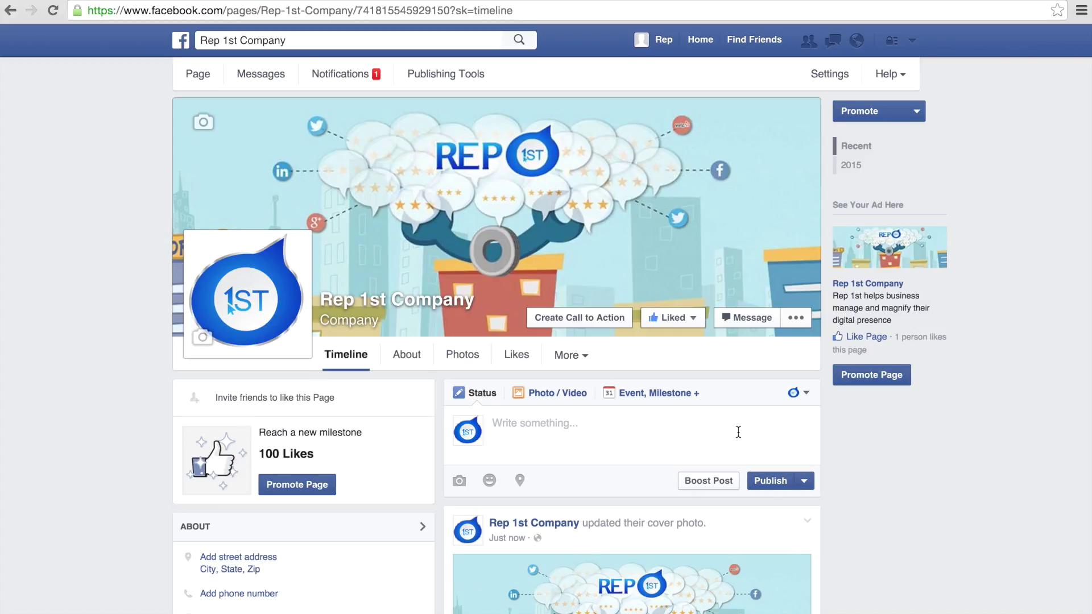
{"action": "type", "text": "This is where to post"}
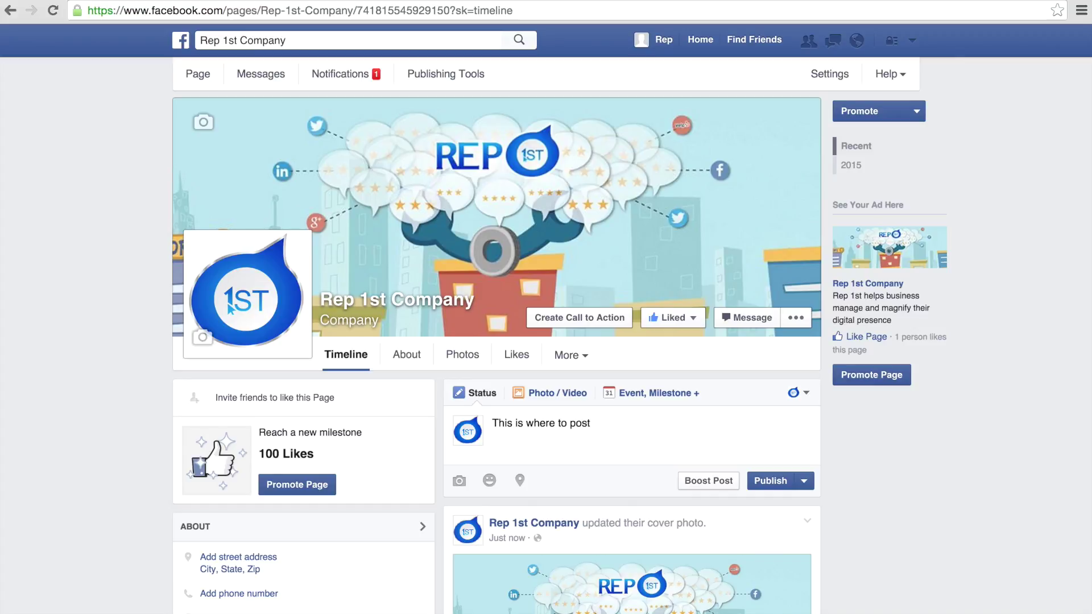
{"action": "left_click", "coordinate": [779, 490]}
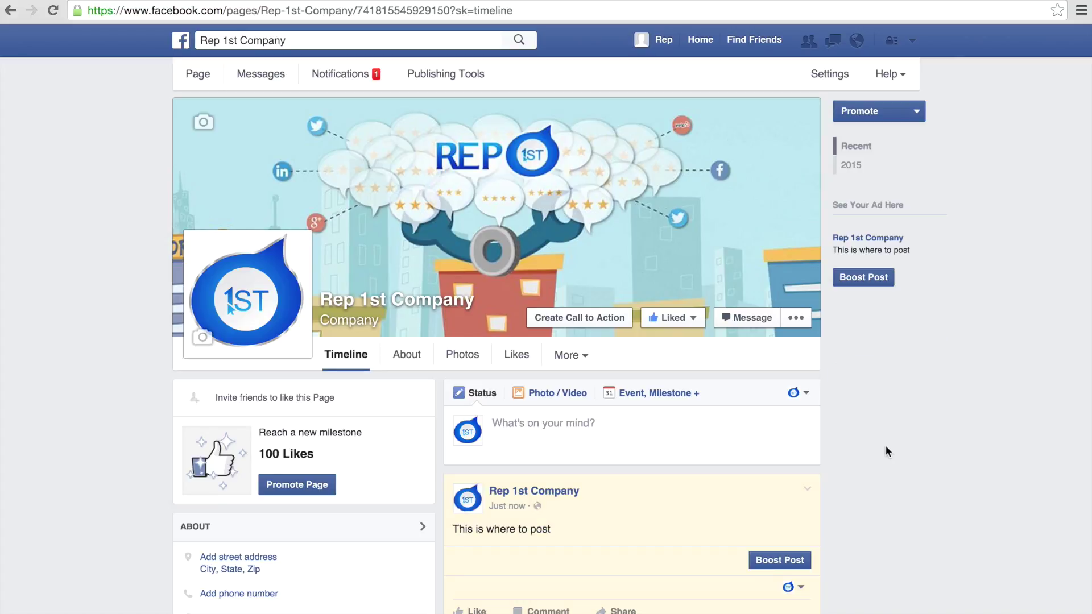
{"action": "left_click", "coordinate": [581, 425]}
{"action": "left_click", "coordinate": [558, 393]}
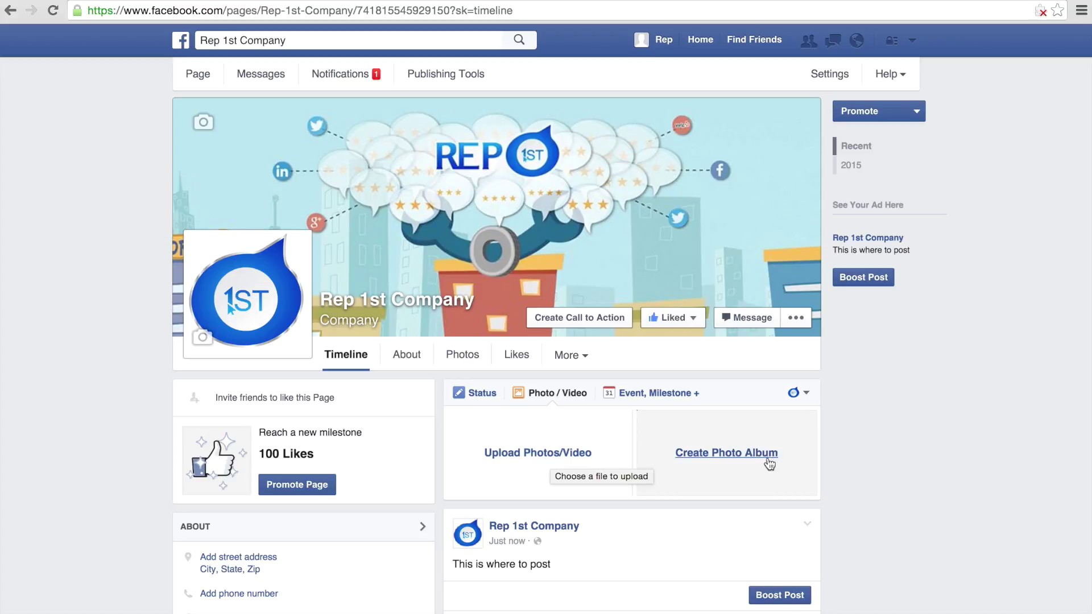
- Upload the Rep1st Short.m4v video file
{"action": "left_click", "coordinate": [564, 458]}
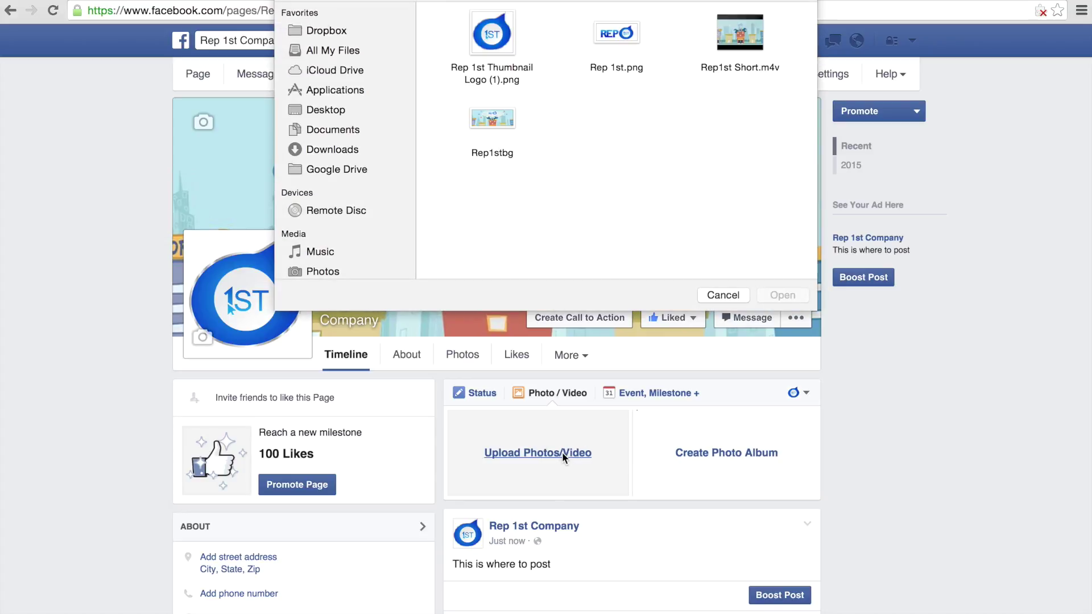
{"action": "left_click", "coordinate": [757, 48]}
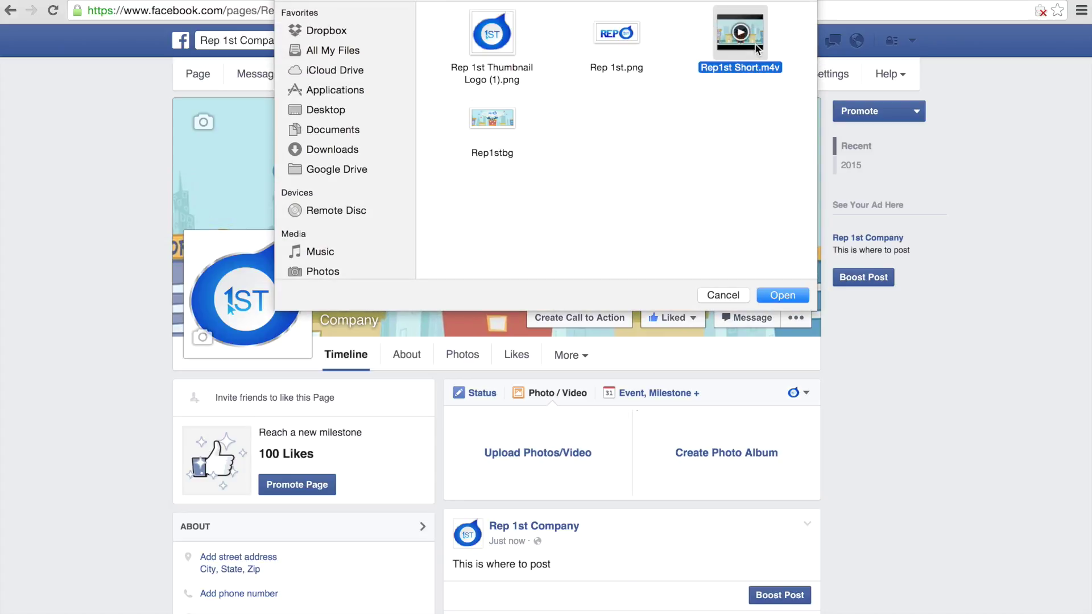
{"action": "left_click", "coordinate": [773, 297]}
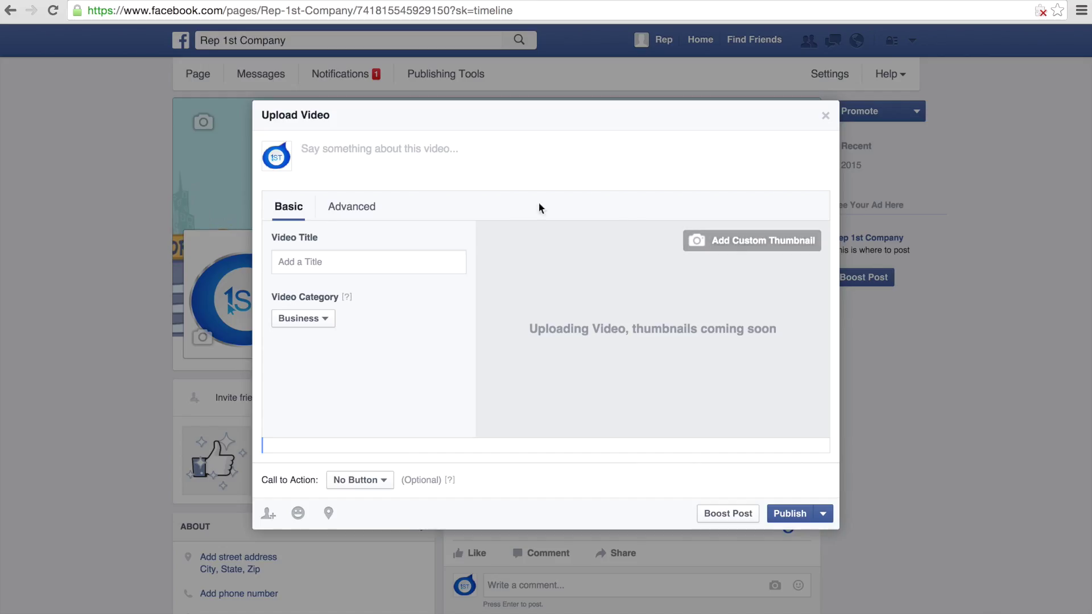
- Caption the video 'This is our Rep 1st Promo' and title it 'Rep 1st Promo'
{"action": "left_click", "coordinate": [512, 152]}
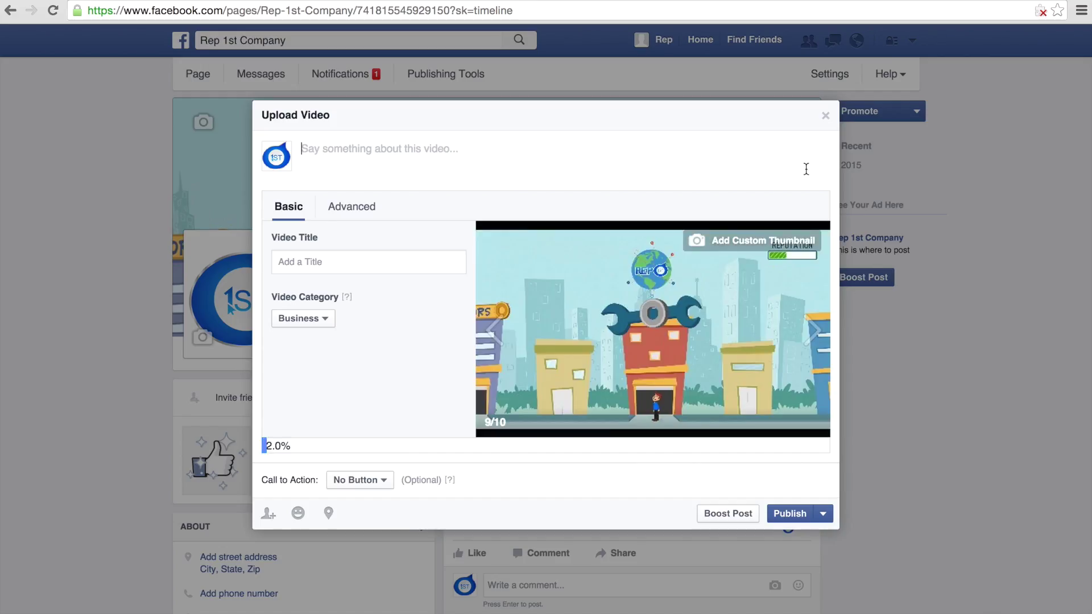
{"action": "type", "text": "This is ou"}
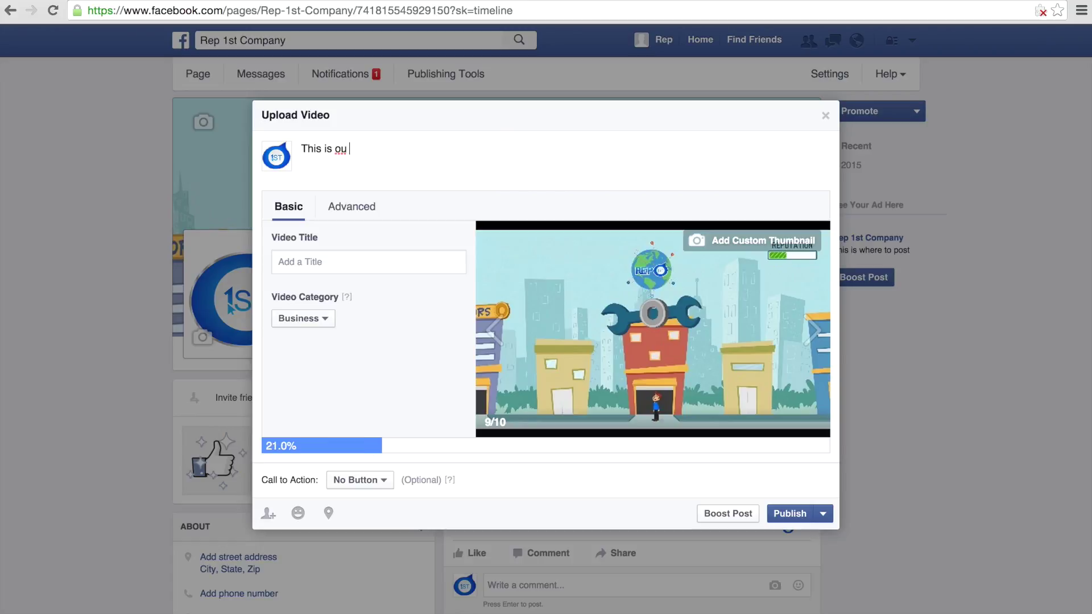
{"action": "type", "text": "r Rep 1st"}
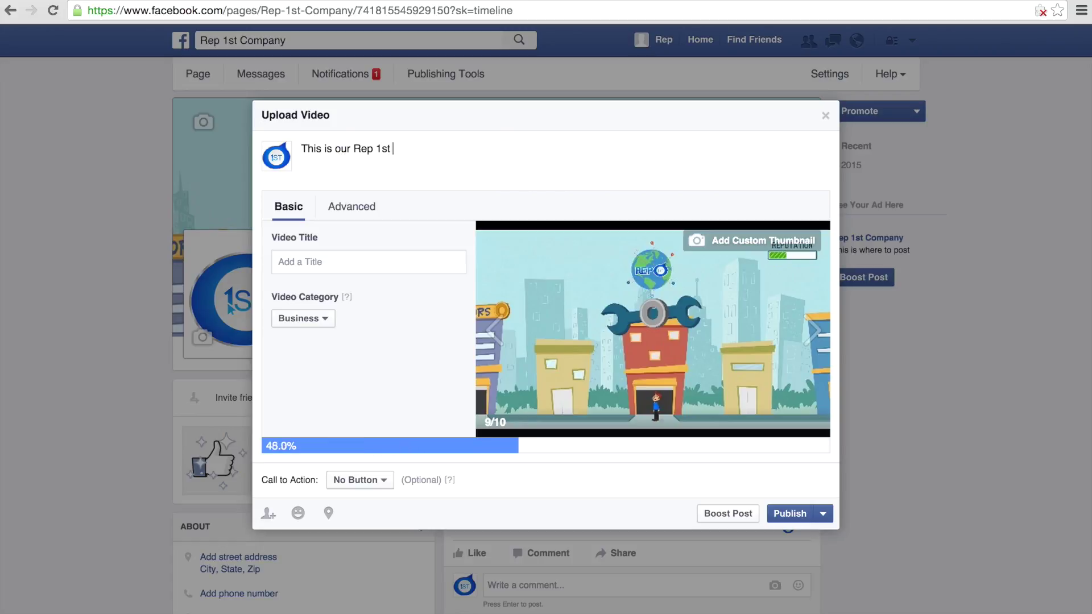
{"action": "type", "text": "Promo"}
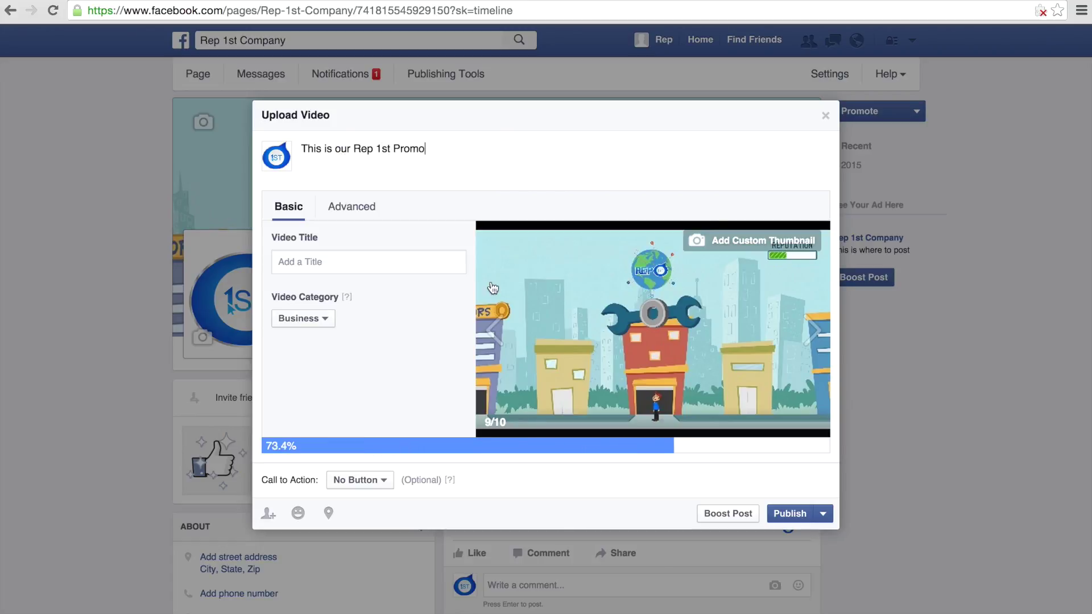
{"action": "left_click", "coordinate": [426, 261]}
{"action": "type", "text": "Rep 1st Promo"}
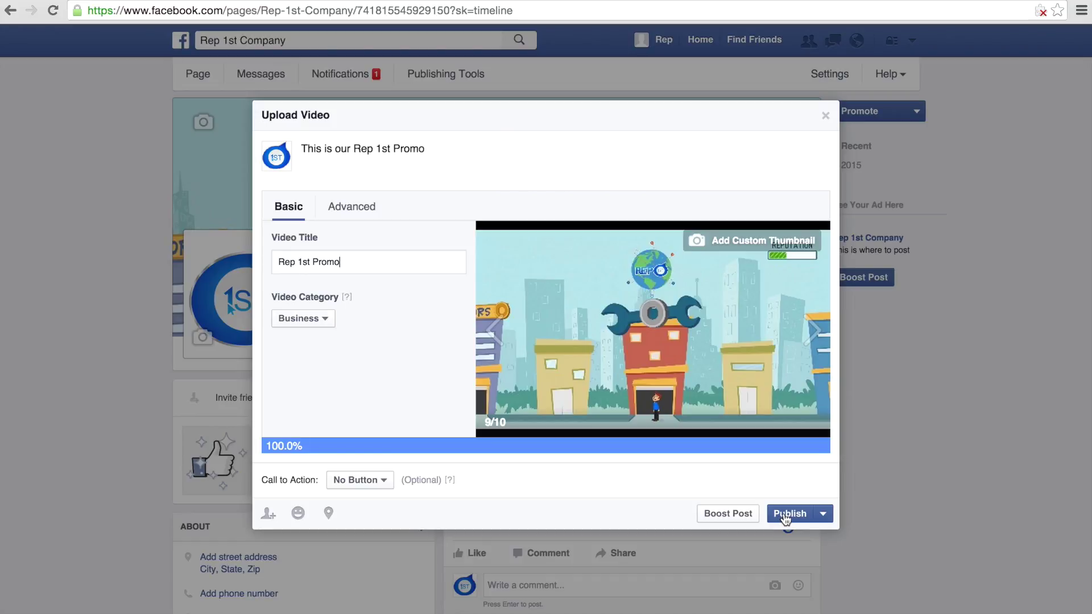
{"action": "left_click", "coordinate": [385, 482]}
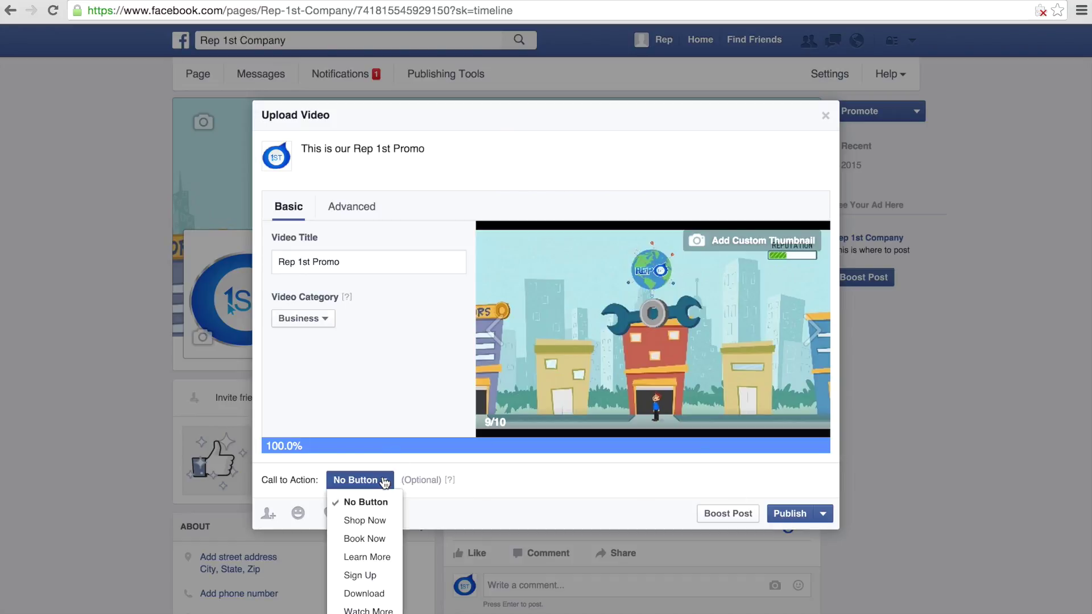
{"action": "left_click", "coordinate": [379, 561]}
{"action": "left_click", "coordinate": [472, 511]}
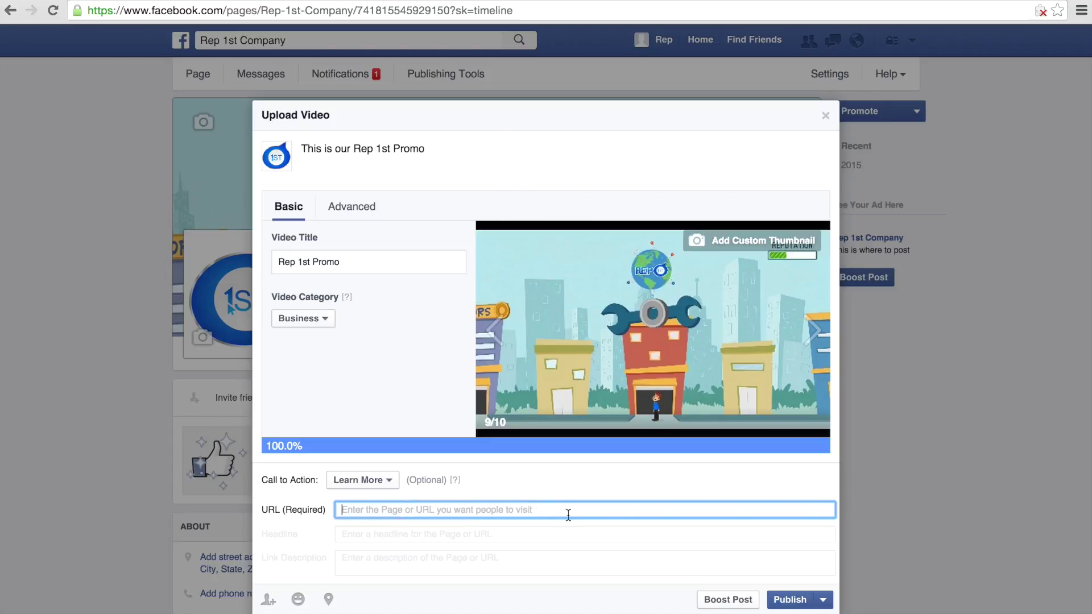
{"action": "type", "text": "https://www.Rep1st.com"}
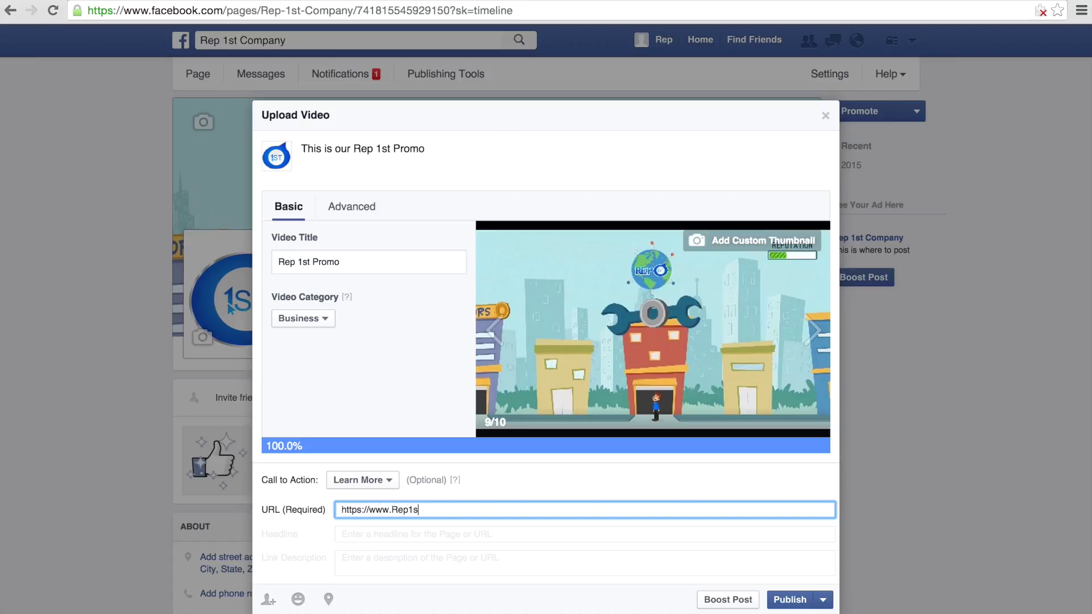
{"action": "left_click", "coordinate": [791, 600]}
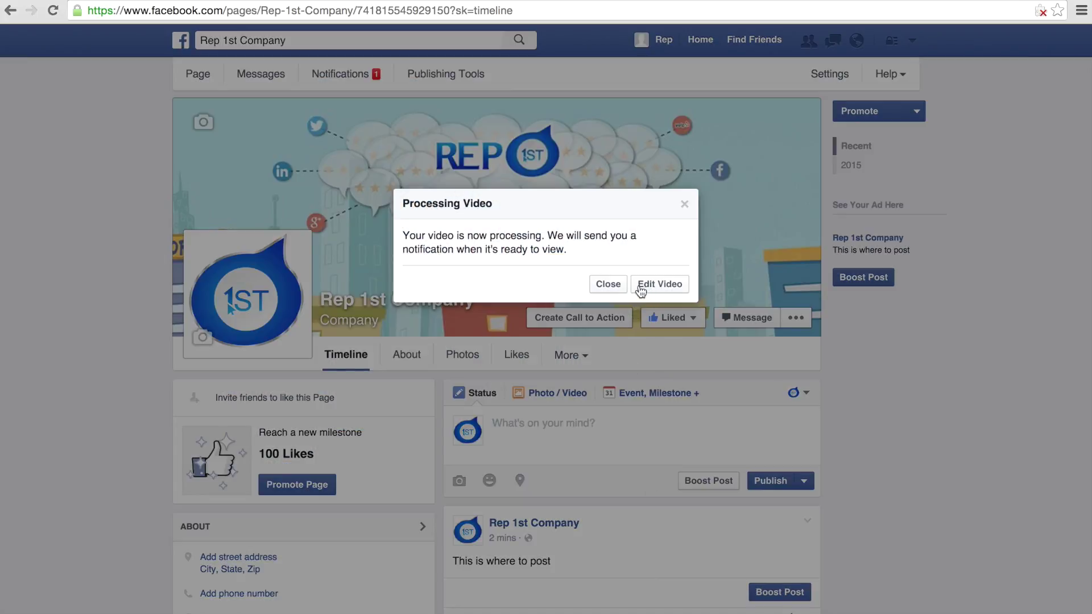
{"action": "left_click", "coordinate": [606, 285]}
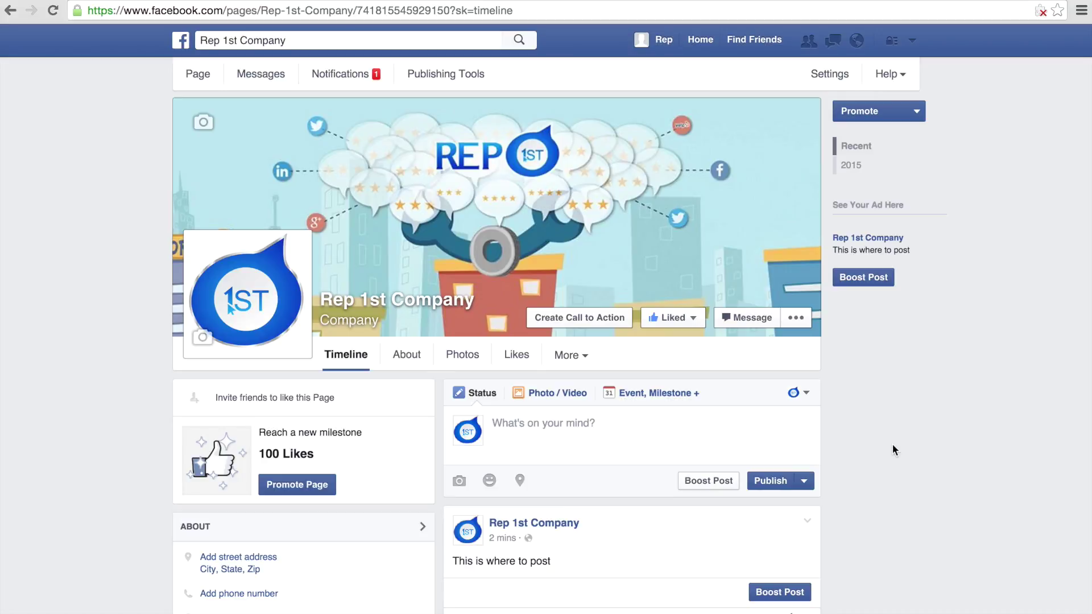
- Open the video-ready notification, then find the new promo video post on the timeline
{"action": "left_click", "coordinate": [168, 581]}
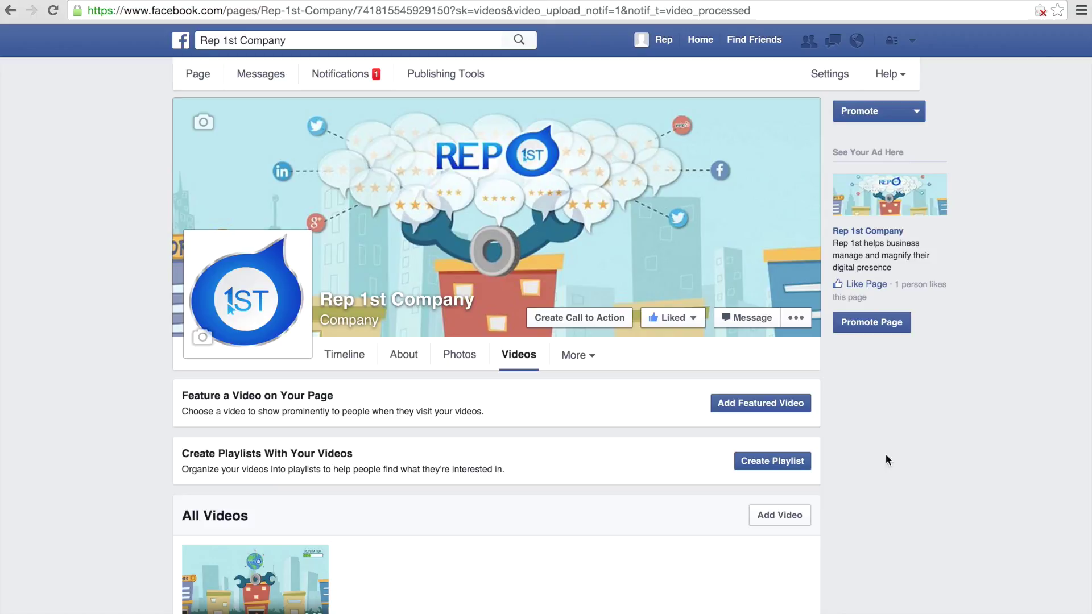
{"action": "scroll", "coordinate": [909, 446], "scroll_direction": "down", "scroll_amount": 2}
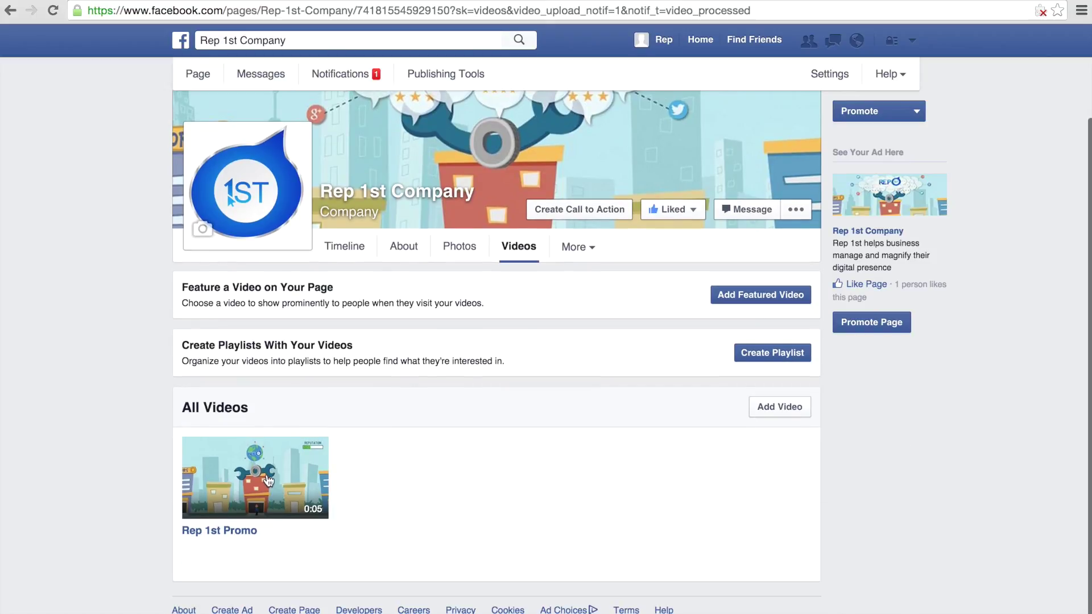
{"action": "left_click", "coordinate": [333, 249]}
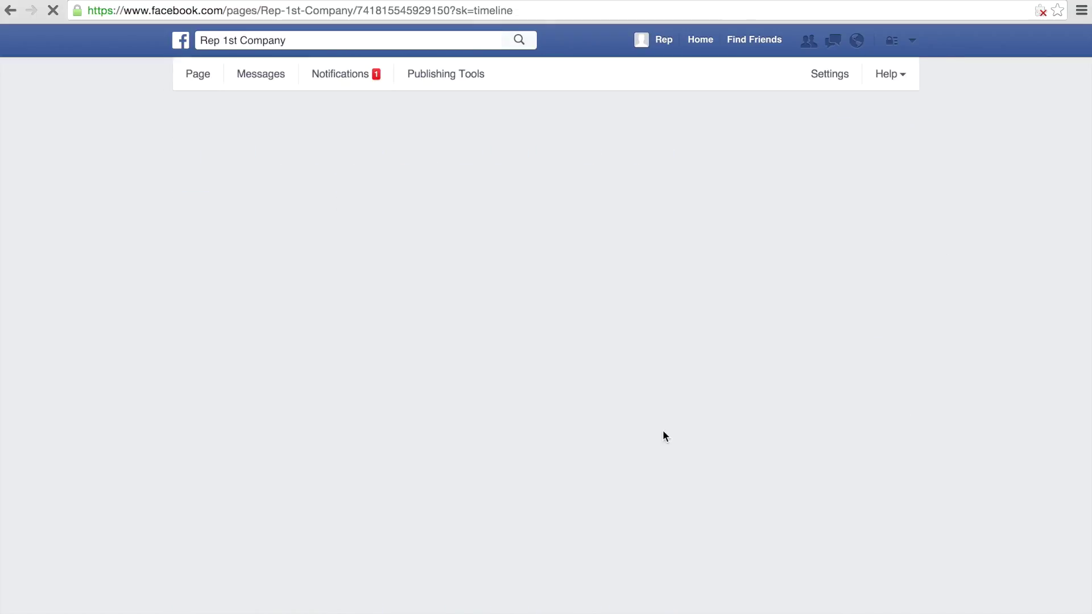
{"action": "scroll", "coordinate": [945, 309], "scroll_direction": "down", "scroll_amount": 2}
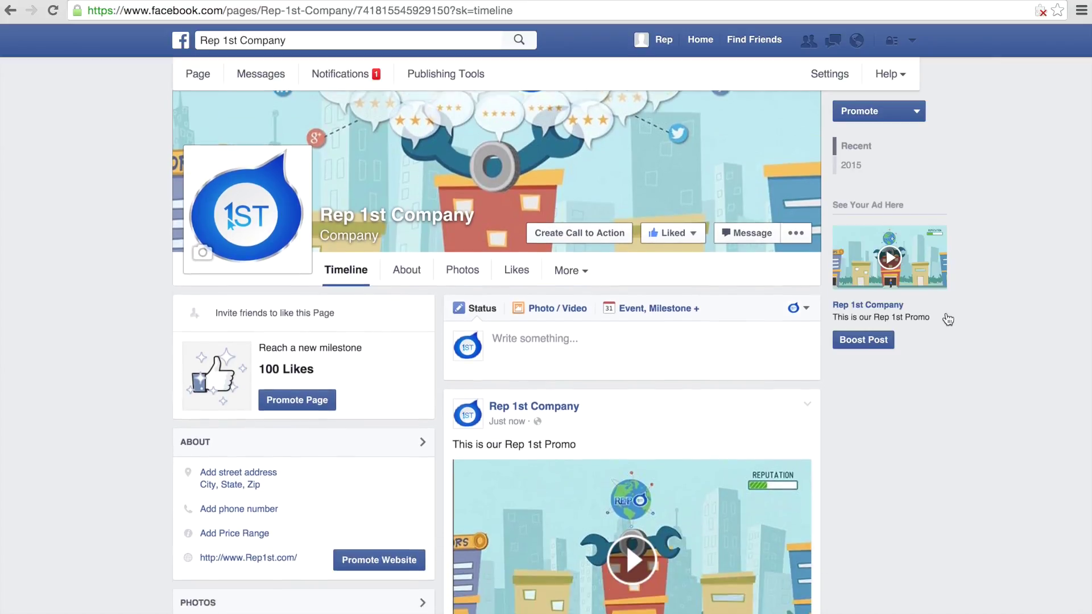
{"action": "scroll", "coordinate": [948, 320], "scroll_direction": "down", "scroll_amount": 2}
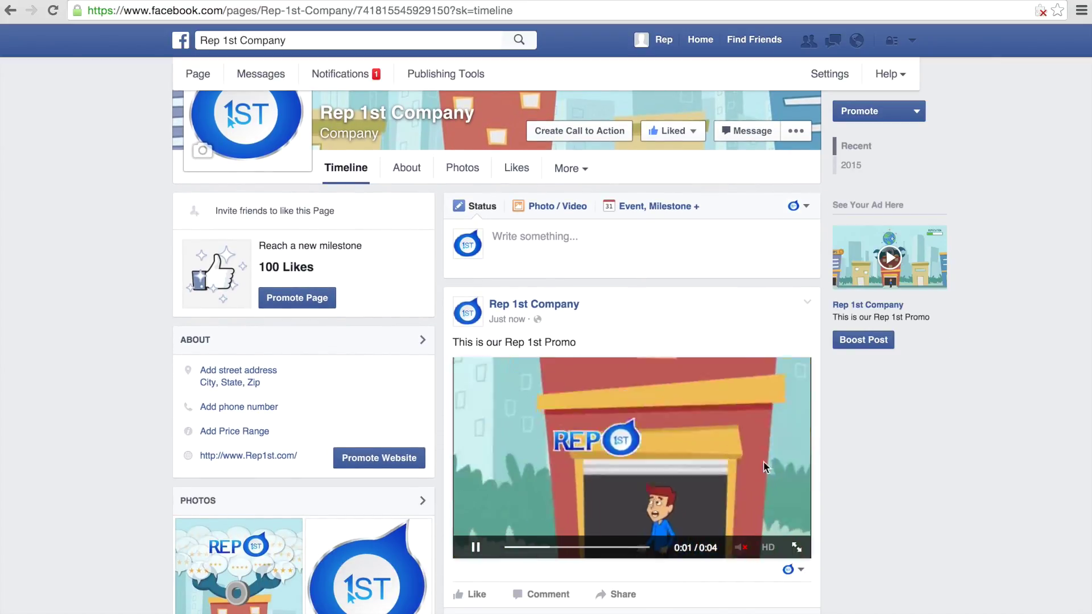
{"action": "scroll", "coordinate": [915, 478], "scroll_direction": "up", "scroll_amount": 1}
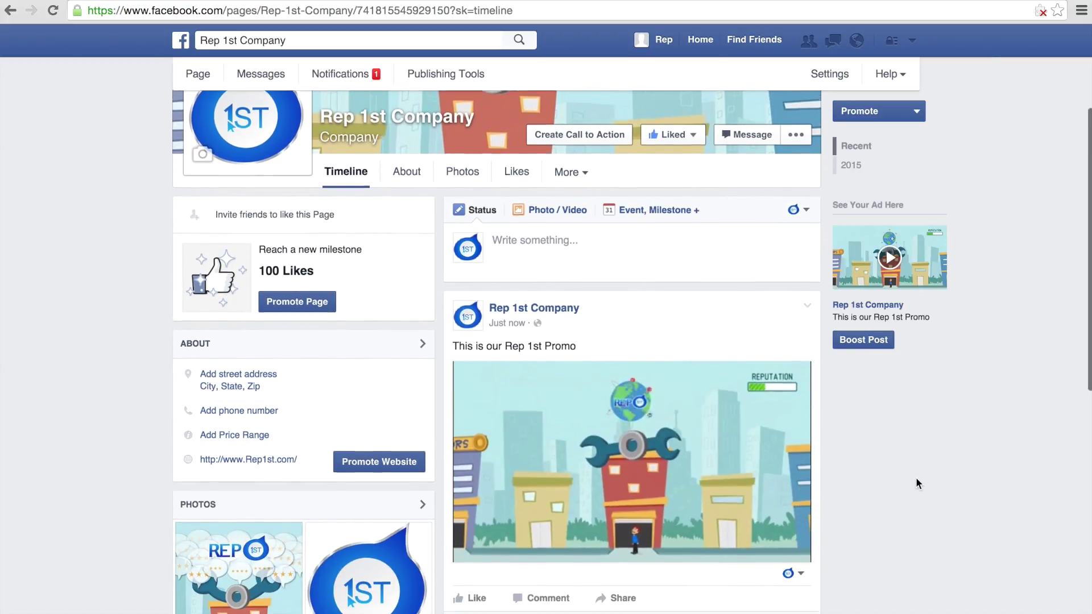
{"action": "scroll", "coordinate": [917, 479], "scroll_direction": "up", "scroll_amount": 1}
{"action": "left_click", "coordinate": [539, 285]}
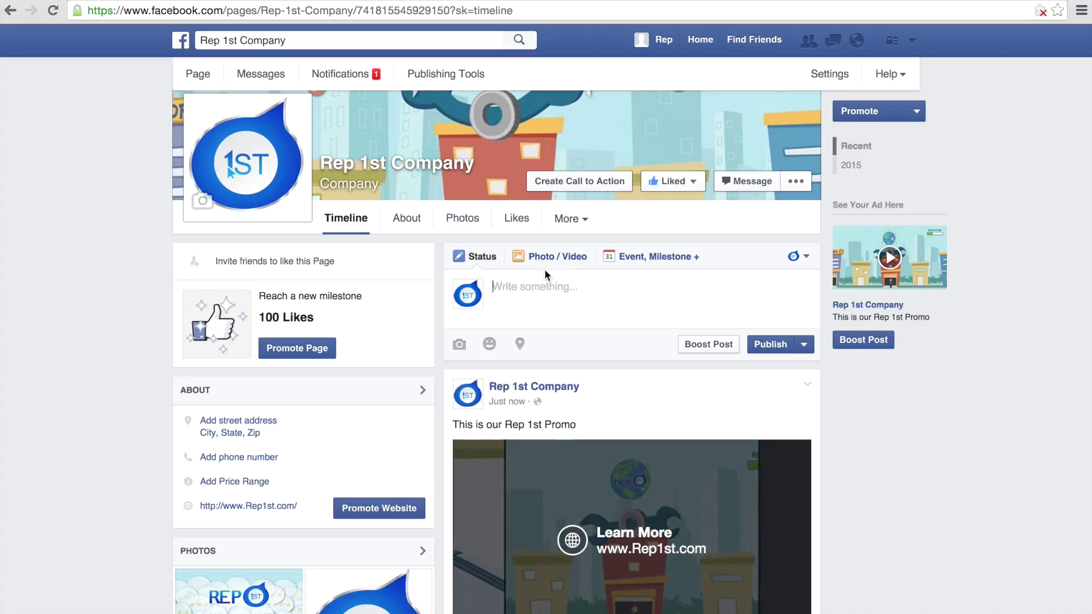
- Attach the Rep 1st.png logo image to a new photo post on the page
{"action": "left_click", "coordinate": [552, 257]}
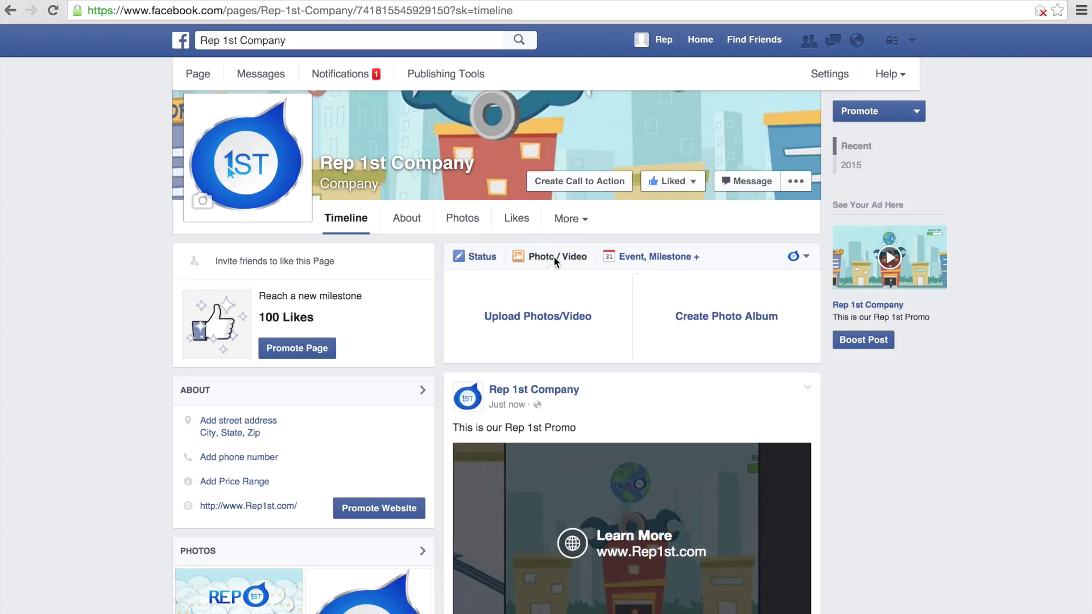
{"action": "left_click", "coordinate": [538, 317]}
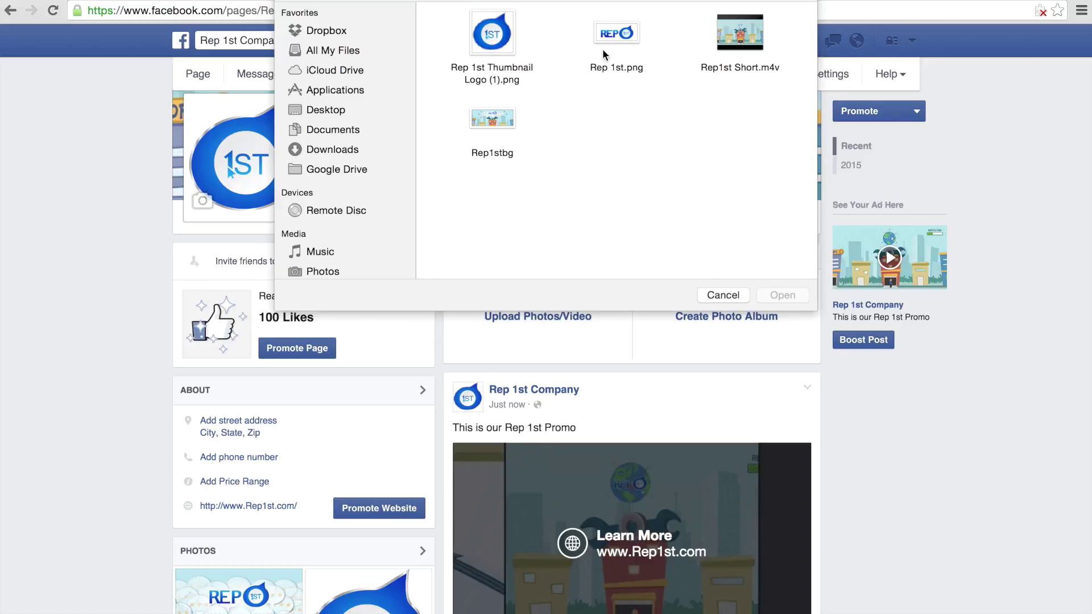
{"action": "left_click", "coordinate": [614, 35]}
{"action": "left_click", "coordinate": [781, 294]}
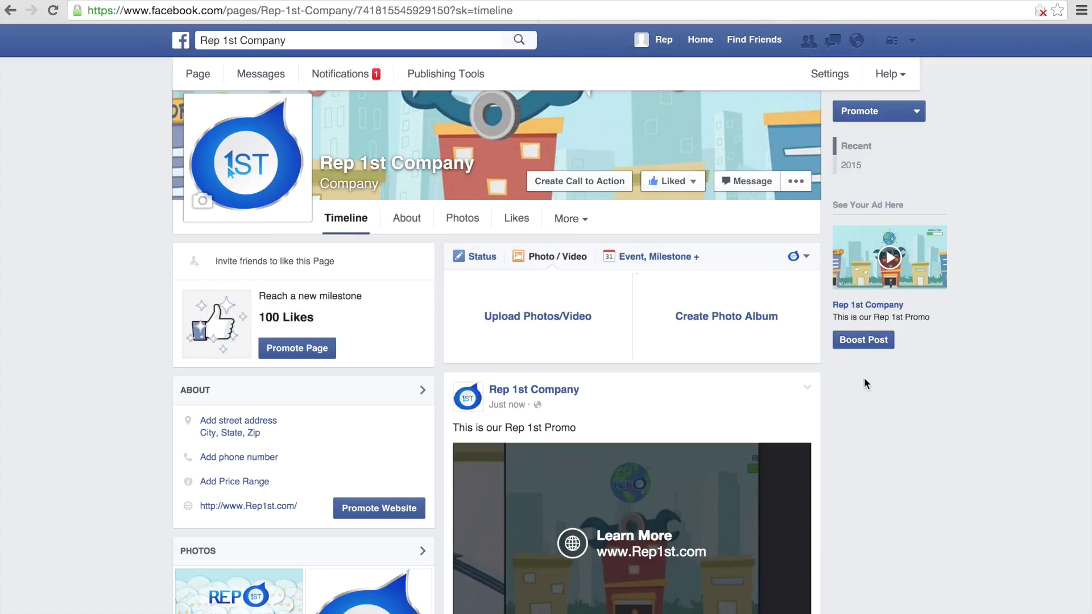
- Caption the photo 'This is our Logo' and publish it
{"action": "left_click", "coordinate": [640, 294]}
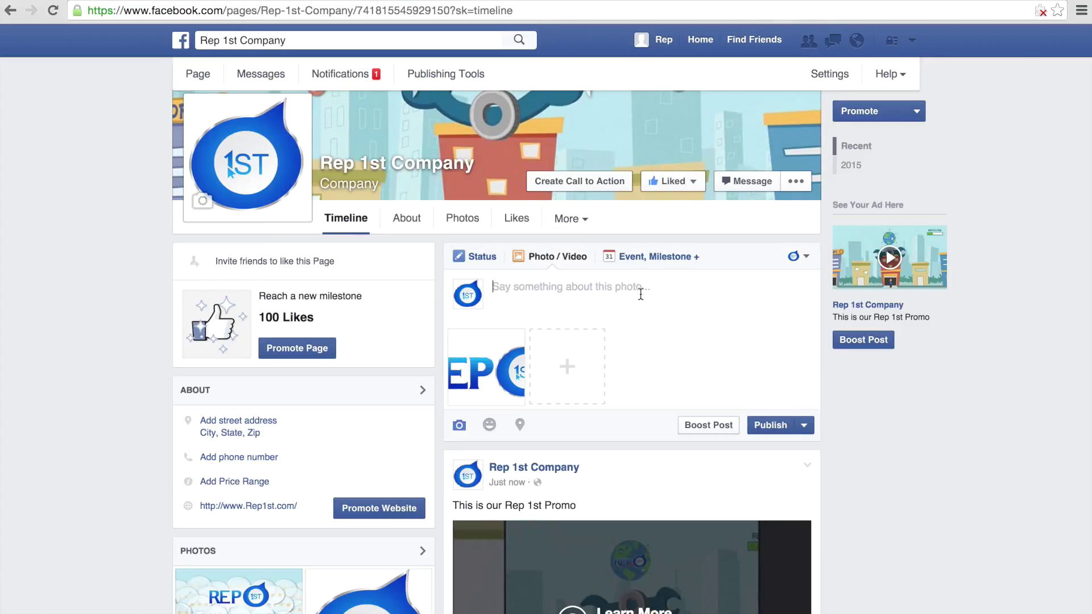
{"action": "type", "text": "This is our Logo"}
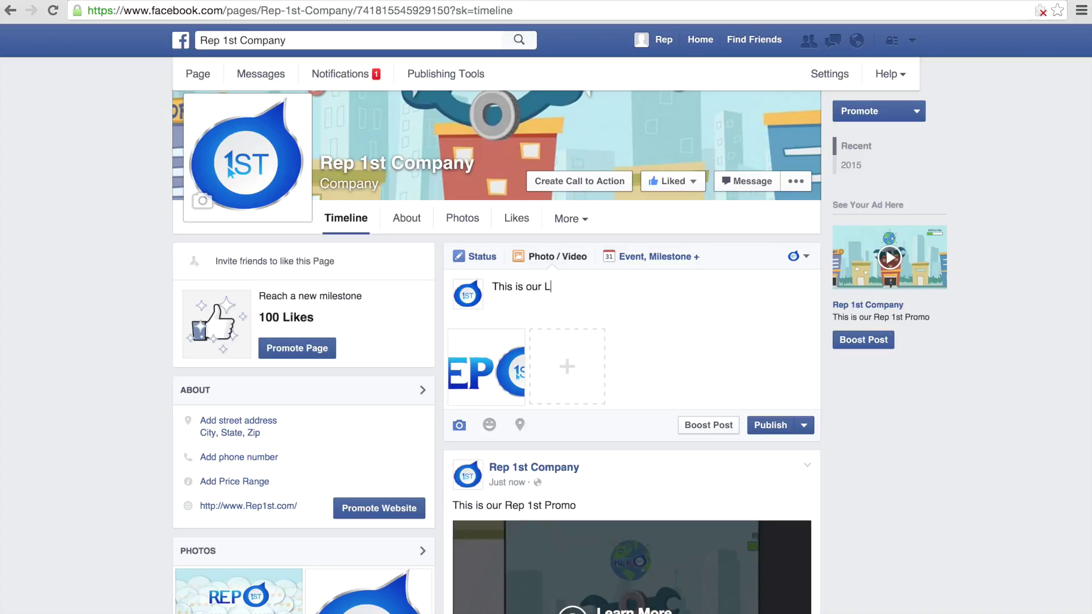
{"action": "left_click", "coordinate": [773, 425]}
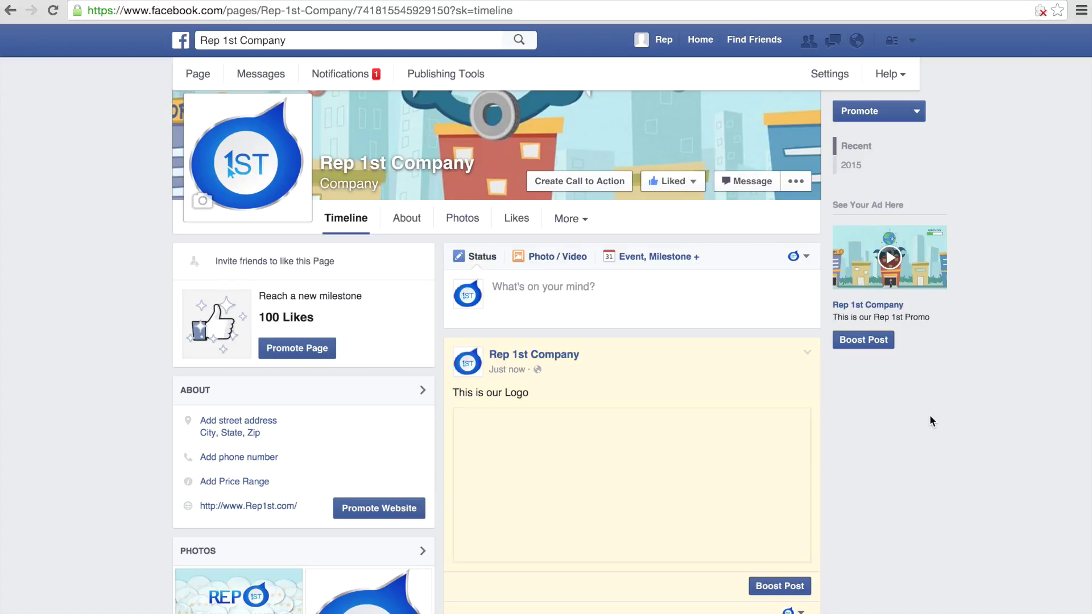
{"action": "scroll", "coordinate": [873, 422], "scroll_direction": "down", "scroll_amount": 2}
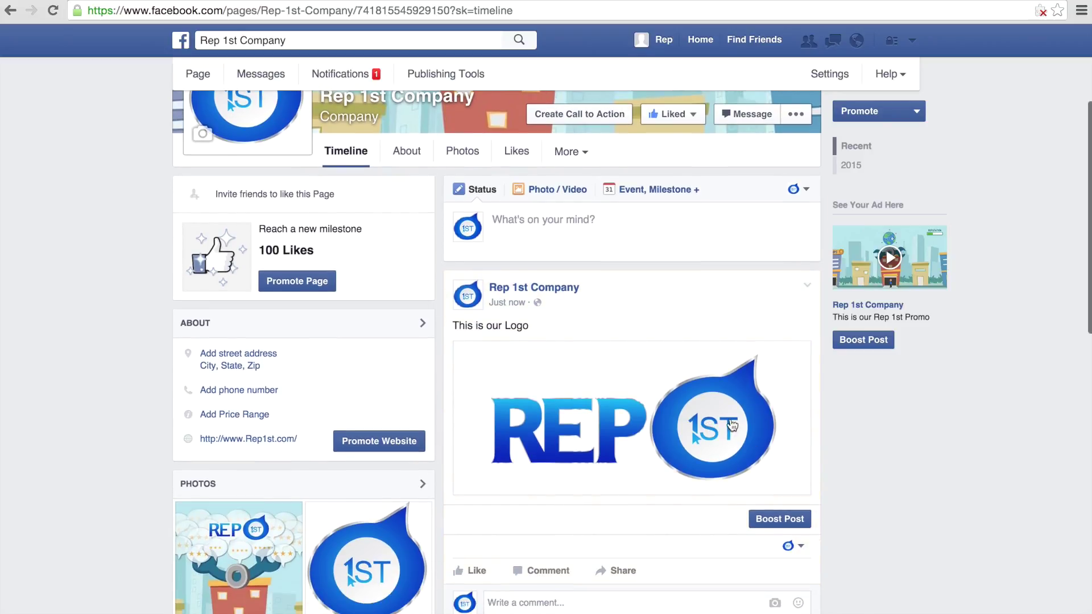
{"action": "scroll", "coordinate": [874, 453], "scroll_direction": "down", "scroll_amount": 2}
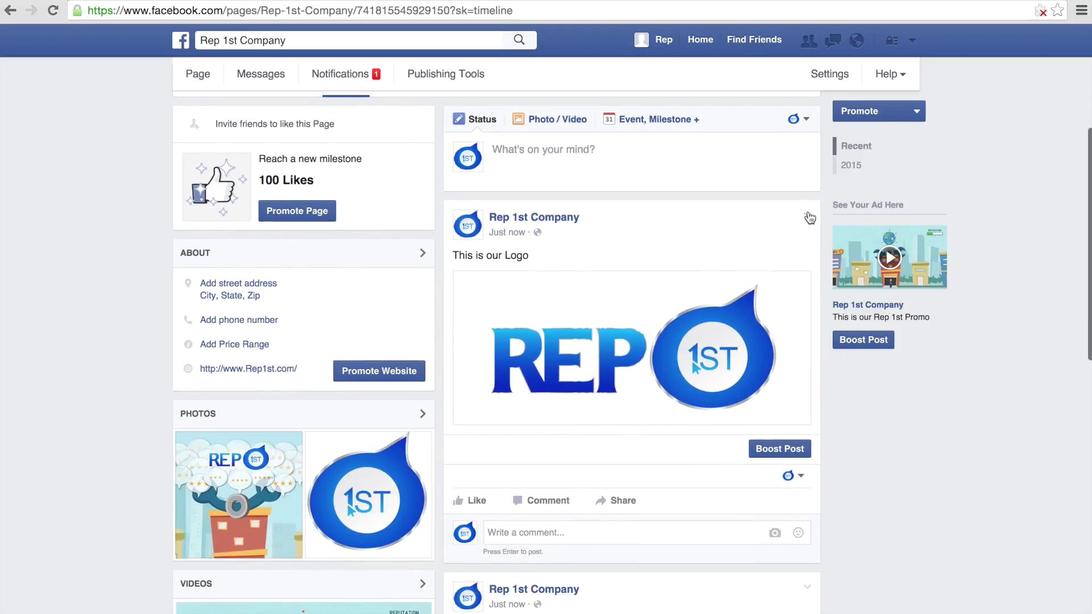
- Open the options menu of the 'This is our Rep 1st Promo' video post, below the logo post
{"action": "left_click", "coordinate": [808, 217]}
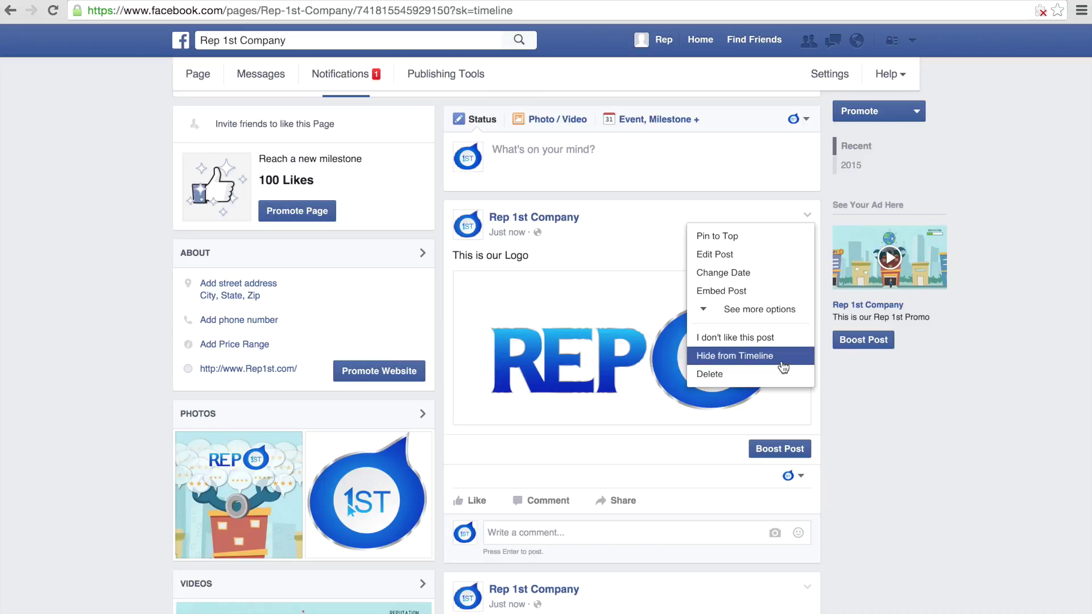
{"action": "left_click", "coordinate": [858, 385]}
{"action": "scroll", "coordinate": [804, 360], "scroll_direction": "down", "scroll_amount": 5}
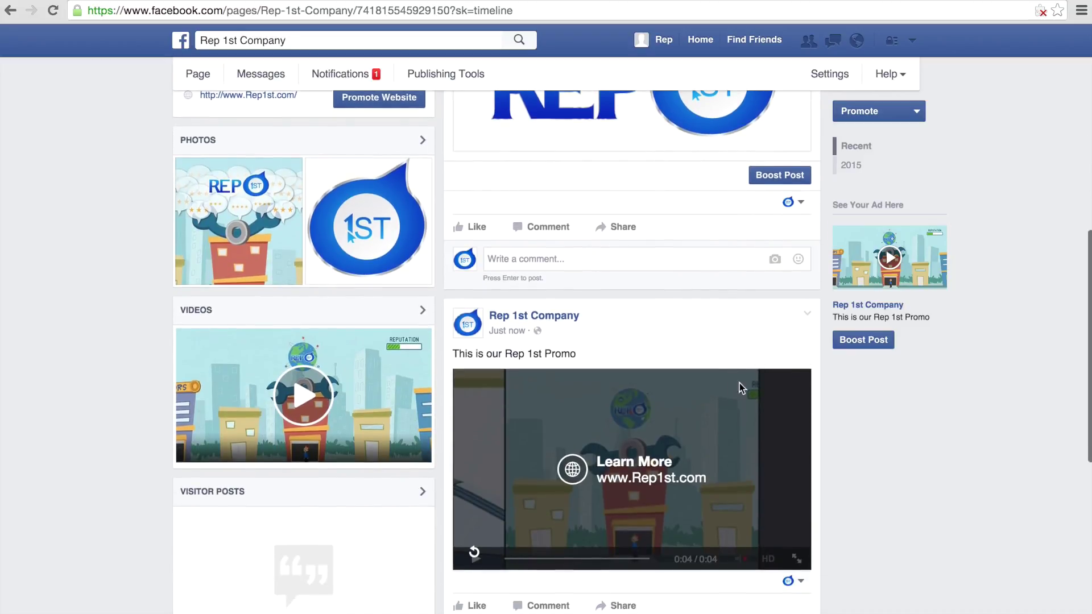
{"action": "left_click", "coordinate": [808, 313]}
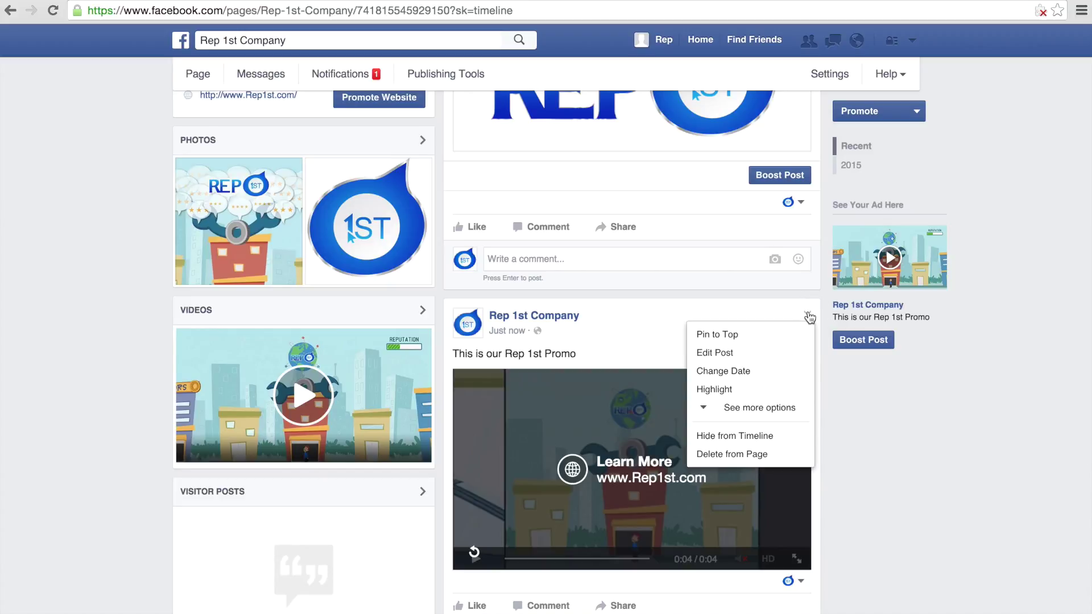
- Choose Pin to Top for the 'This is our Rep 1st Promo' video post, then return to the cover photo
{"action": "left_click", "coordinate": [733, 336]}
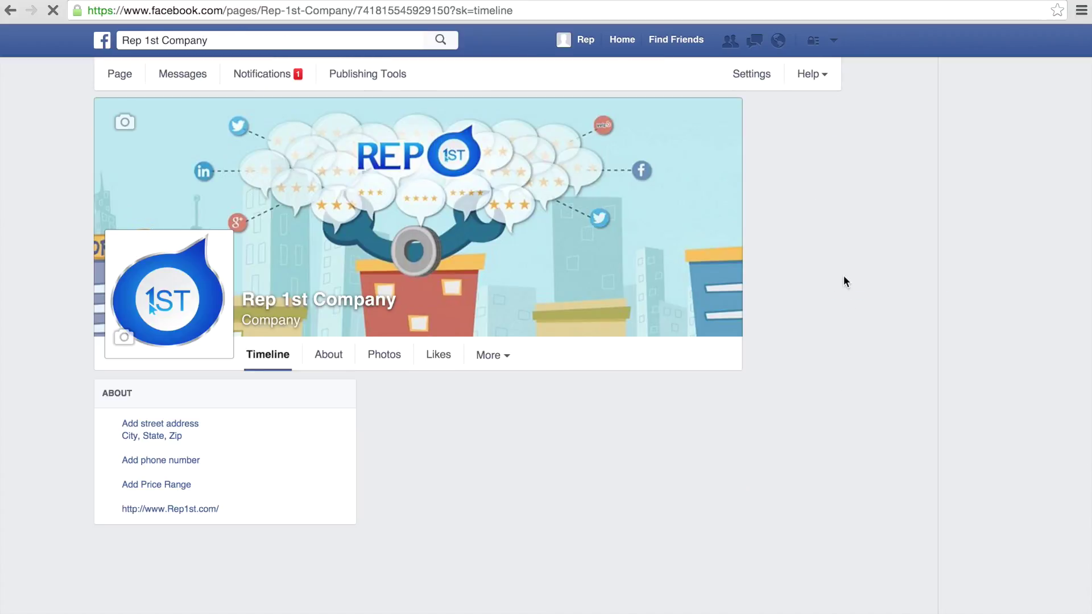
{"action": "scroll", "coordinate": [842, 274], "scroll_direction": "down", "scroll_amount": 5}
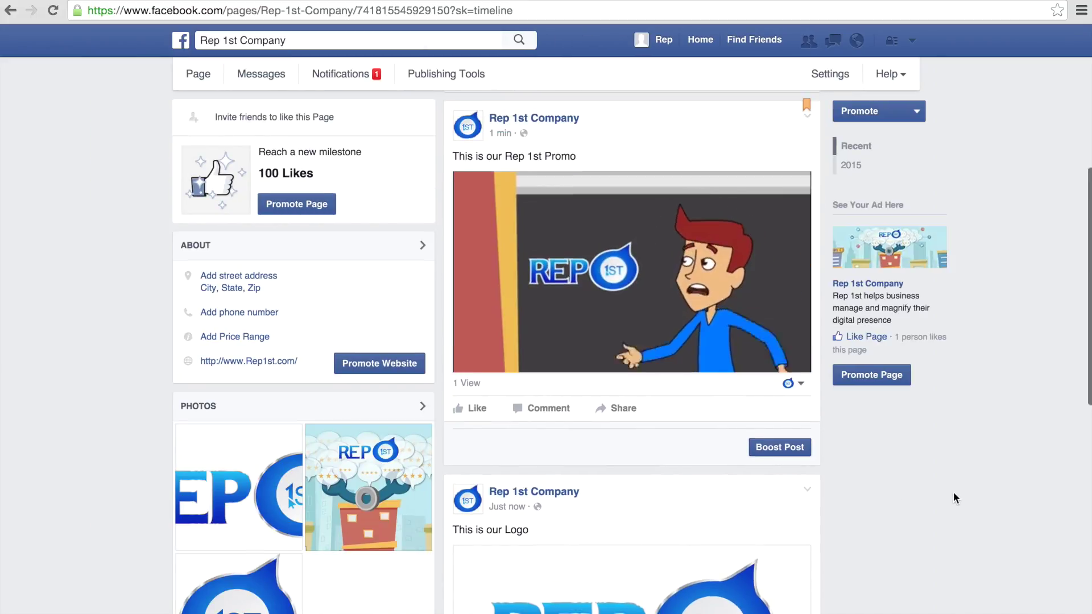
{"action": "scroll", "coordinate": [559, 341], "scroll_direction": "up", "scroll_amount": 3}
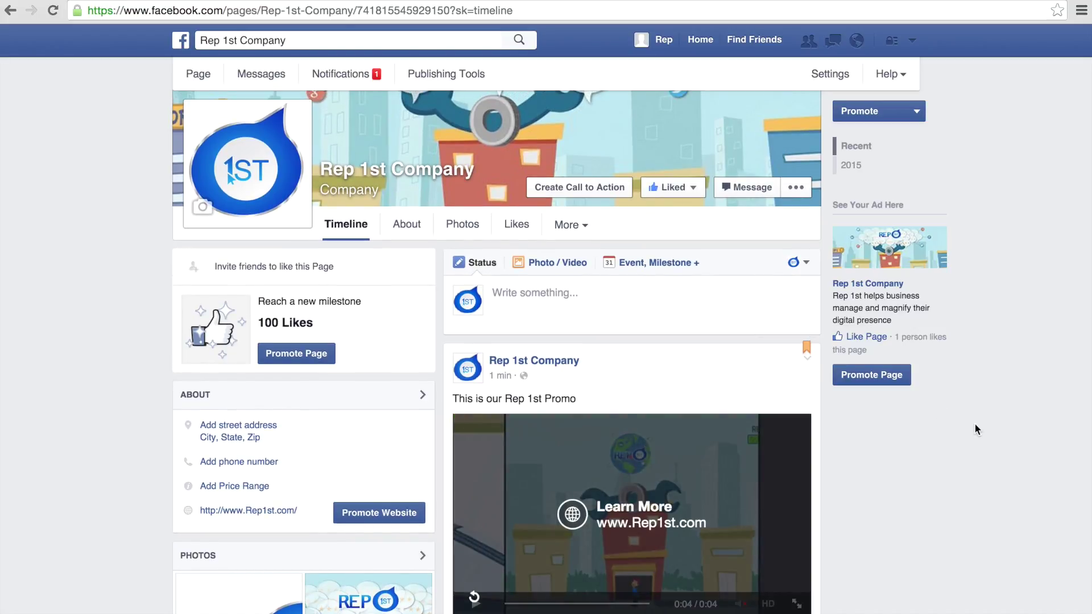
{"action": "scroll", "coordinate": [980, 425], "scroll_direction": "up", "scroll_amount": 3}
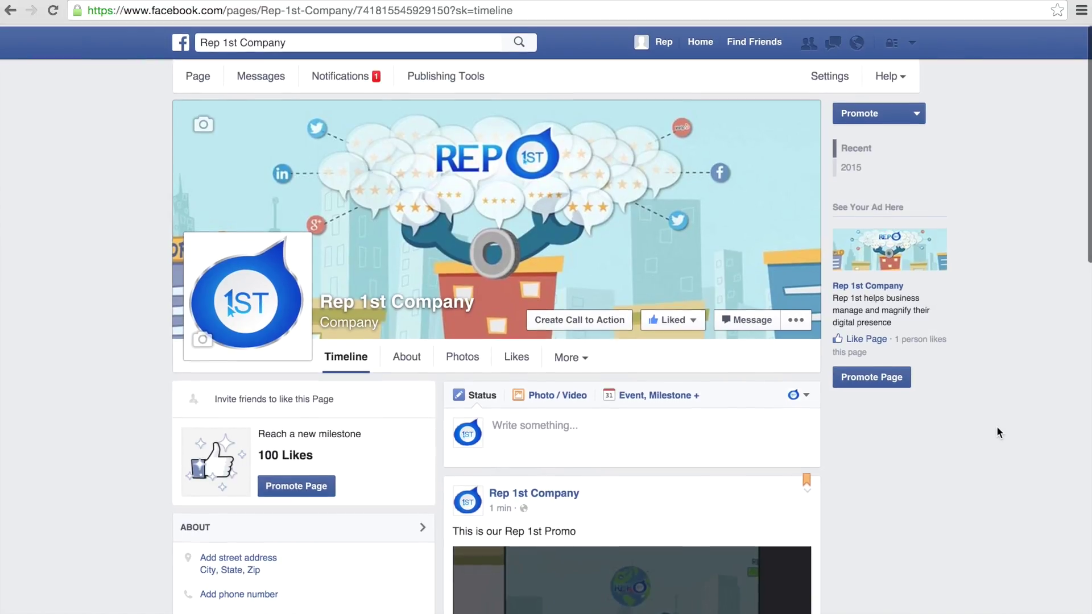